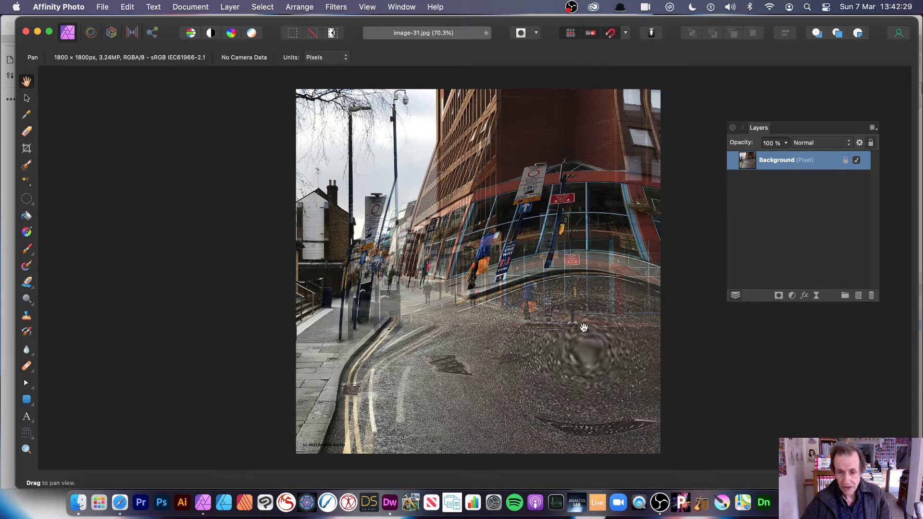
# Undo the faded distortion to get back the clean street photo
pyautogui.press('super+z')
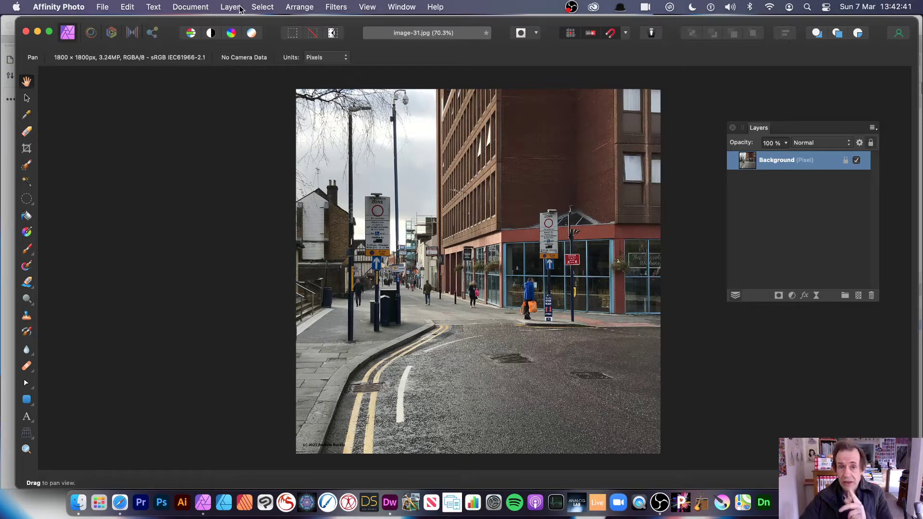
# Browse the Layer and Filters menus to reach the Distort filter list
pyautogui.click(338, 9)
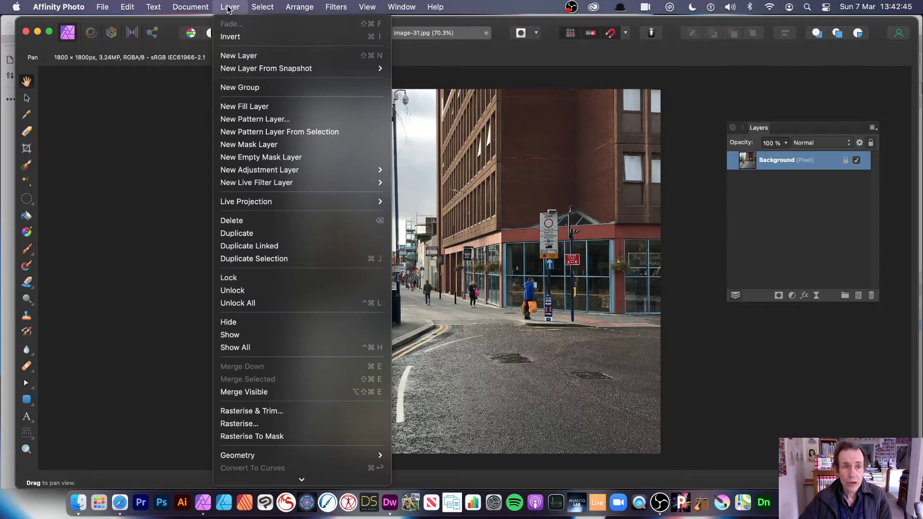
pyautogui.moveTo(256, 182)
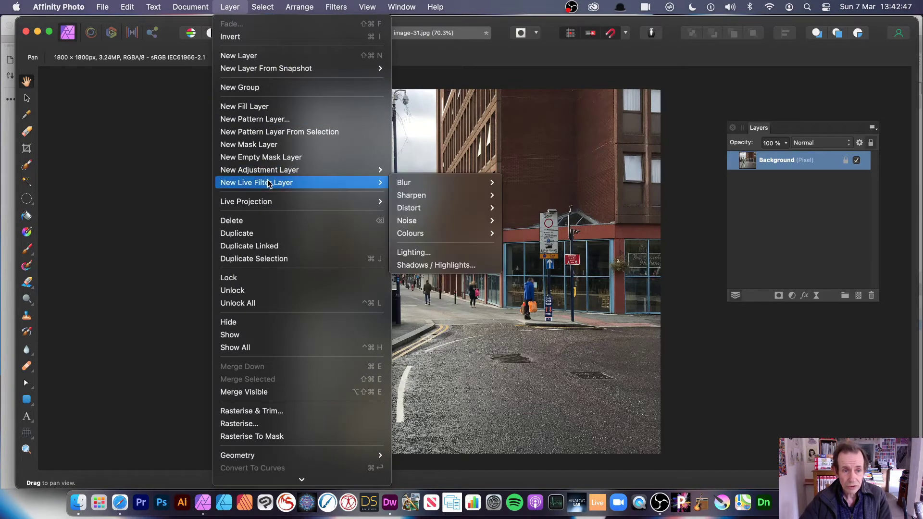
pyautogui.moveTo(408, 208)
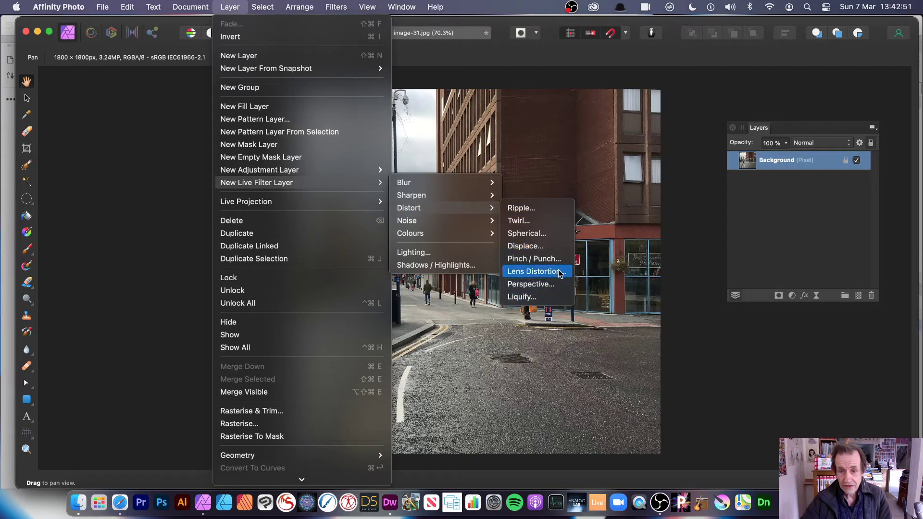
pyautogui.click(648, 176)
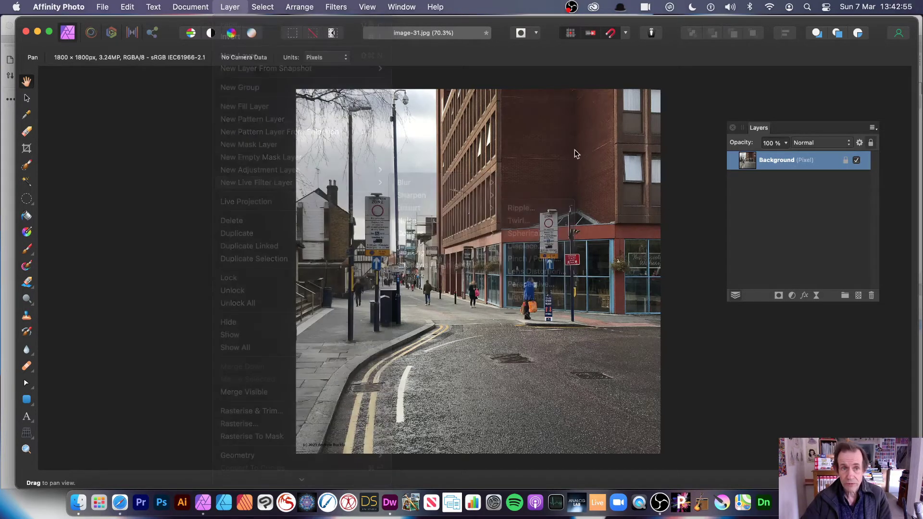
pyautogui.click(335, 7)
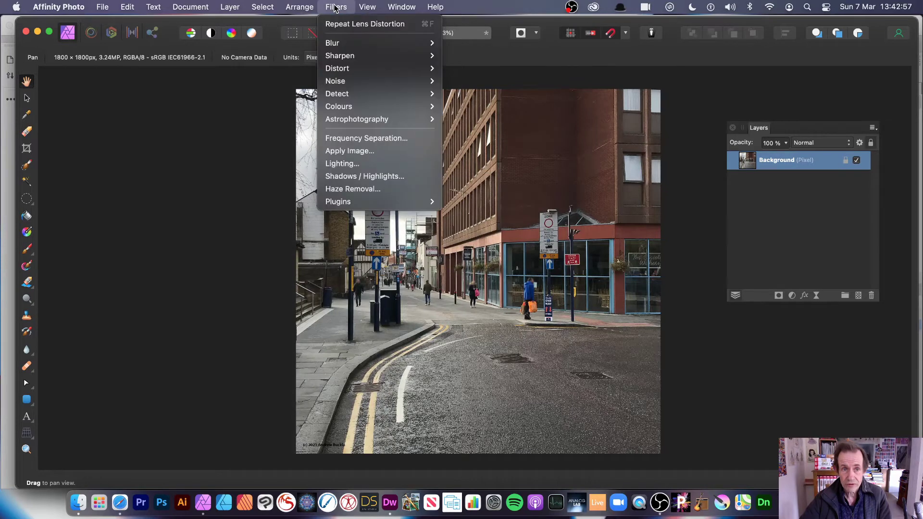
pyautogui.moveTo(337, 68)
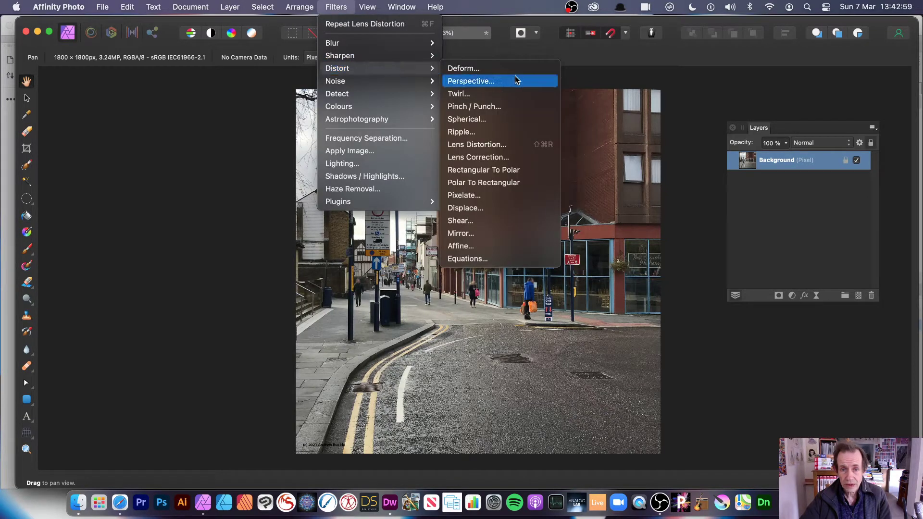
# Open Lens Distortion, reposition its dialog, and set Distortion to about -27%
pyautogui.click(509, 147)
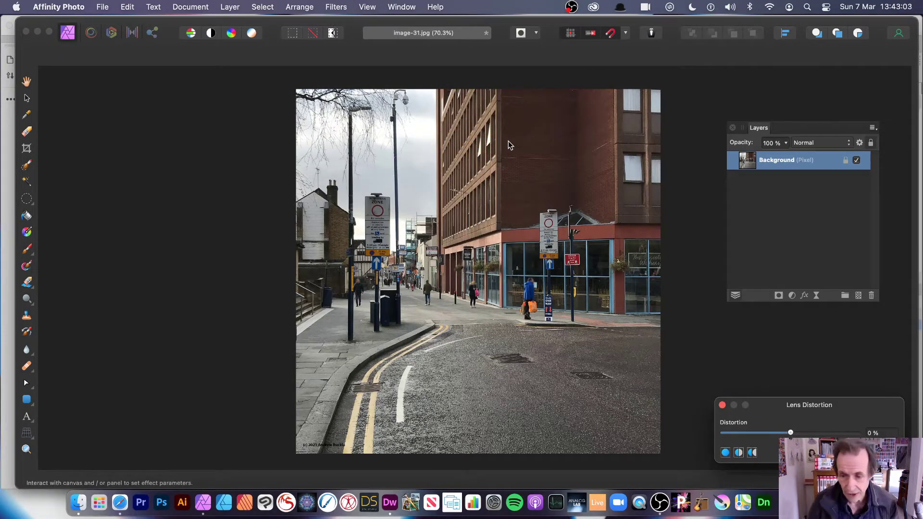
pyautogui.moveTo(793, 405); pyautogui.dragTo(521, 284)
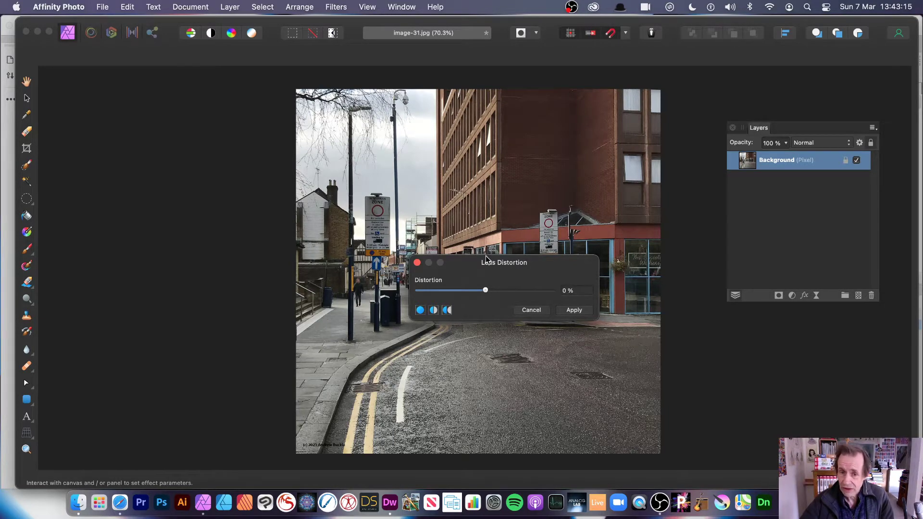
pyautogui.moveTo(476, 263); pyautogui.dragTo(534, 198)
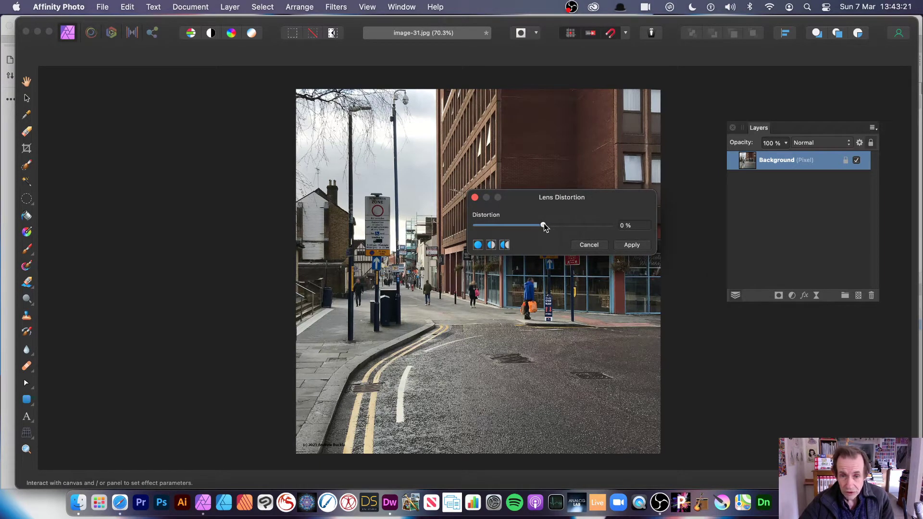
pyautogui.moveTo(544, 225); pyautogui.dragTo(527, 225)
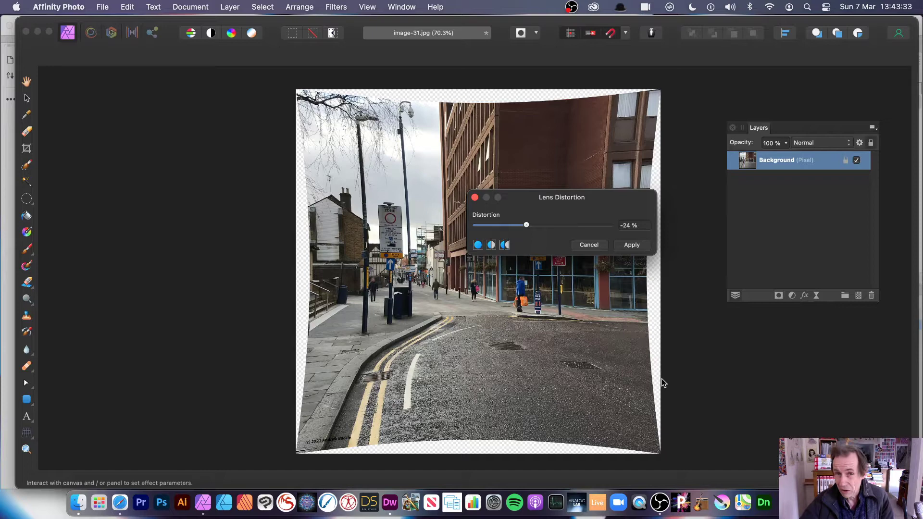
# Ease the inward distortion, shift its centre, then set a positive 33% bulge
pyautogui.moveTo(525, 227); pyautogui.dragTo(535, 229)
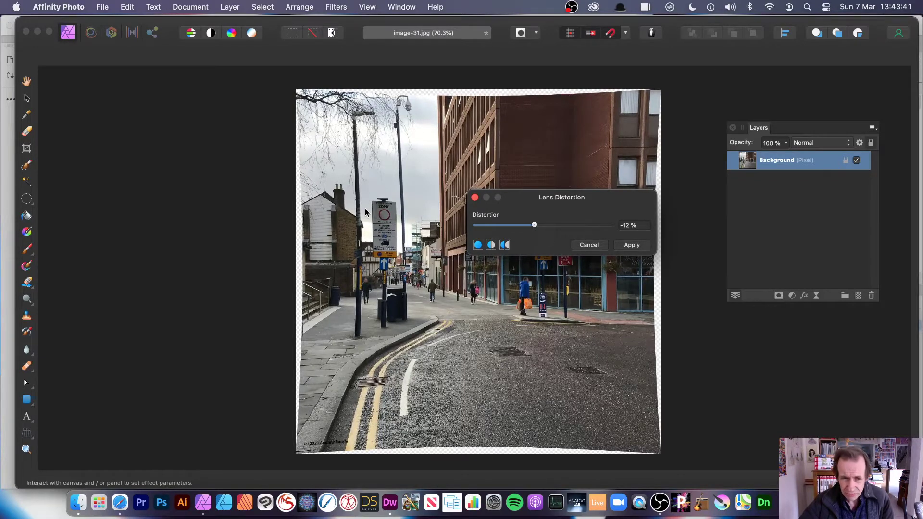
pyautogui.moveTo(537, 226); pyautogui.dragTo(535, 224)
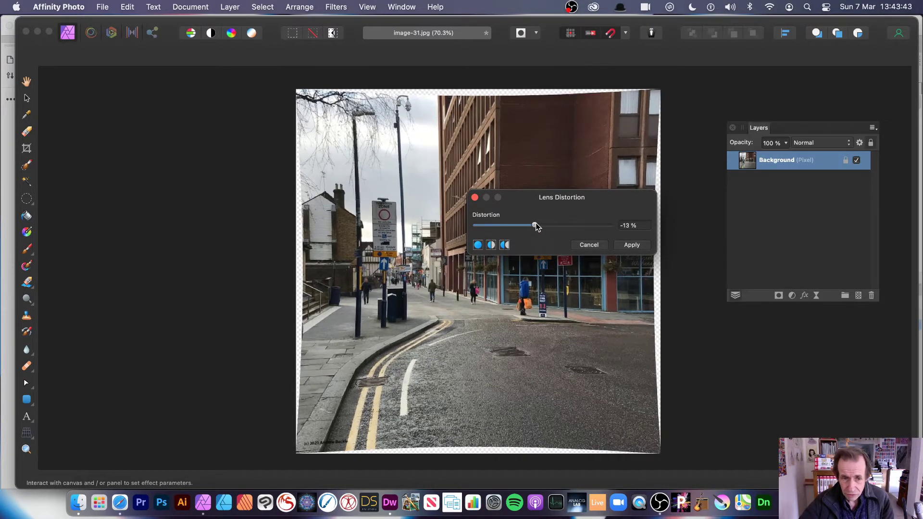
pyautogui.moveTo(389, 222)
pyautogui.mouseDown()
pyautogui.moveTo(396, 228)
pyautogui.moveTo(371, 222)
pyautogui.mouseUp()
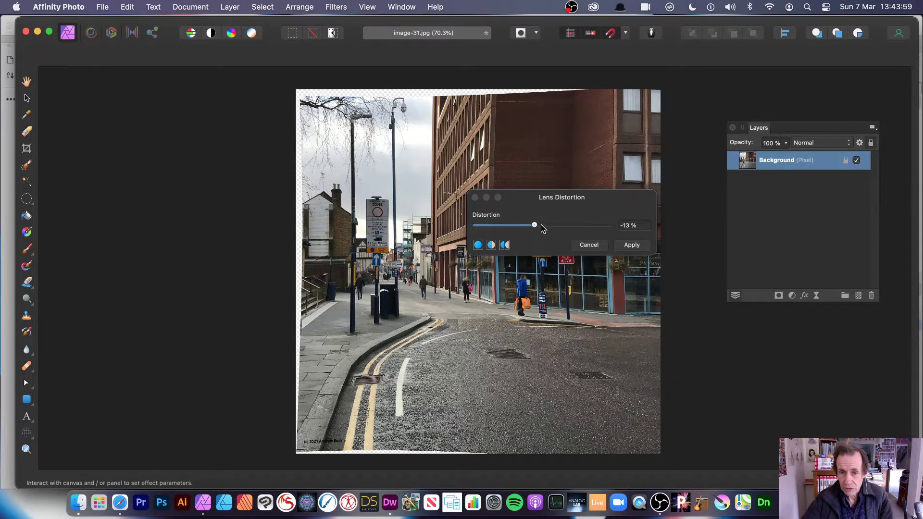
pyautogui.moveTo(540, 225); pyautogui.dragTo(566, 225)
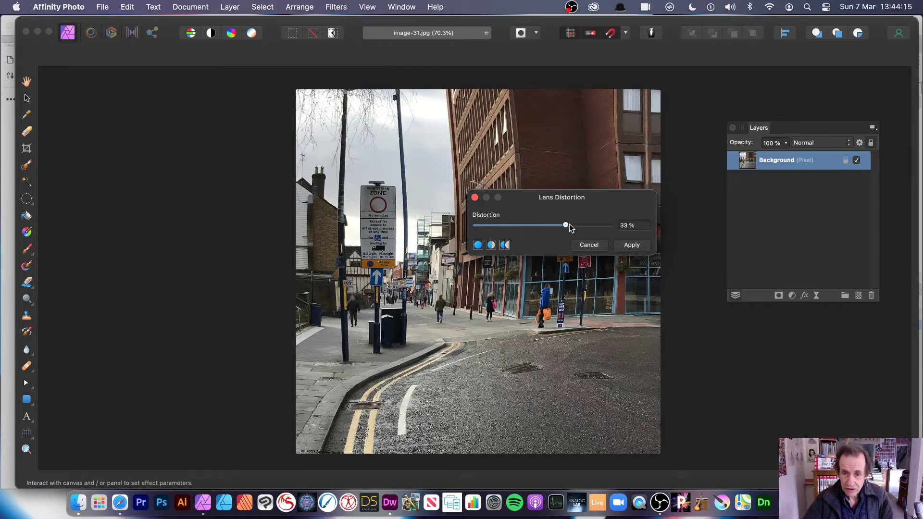
# Try stronger outward distortion while dragging the centre around the photo's left side
pyautogui.moveTo(565, 225); pyautogui.dragTo(590, 225)
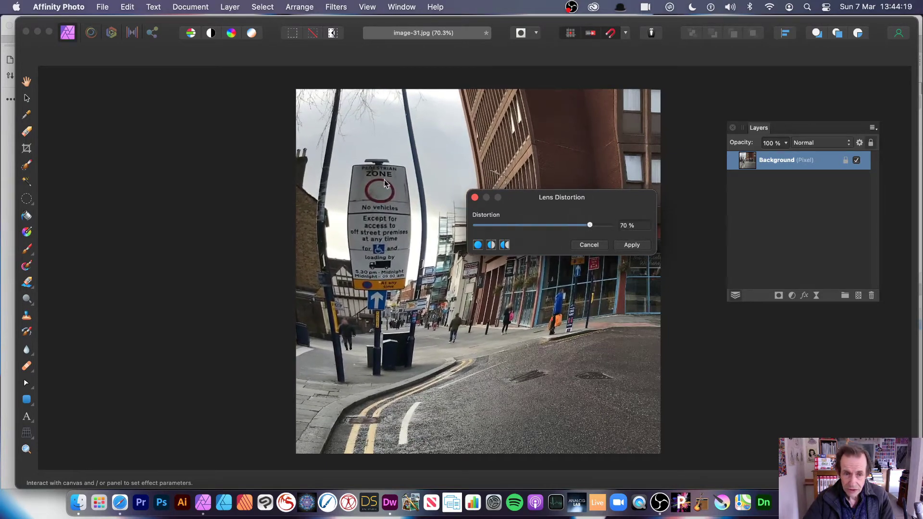
pyautogui.moveTo(515, 155)
pyautogui.mouseDown()
pyautogui.moveTo(632, 229)
pyautogui.moveTo(651, 319)
pyautogui.moveTo(667, 212)
pyautogui.moveTo(654, 127)
pyautogui.moveTo(663, 94)
pyautogui.moveTo(552, 120)
pyautogui.moveTo(525, 154)
pyautogui.moveTo(497, 99)
pyautogui.moveTo(364, 378)
pyautogui.moveTo(370, 438)
pyautogui.moveTo(561, 402)
pyautogui.moveTo(323, 294)
pyautogui.moveTo(290, 425)
pyautogui.moveTo(335, 373)
pyautogui.mouseUp()
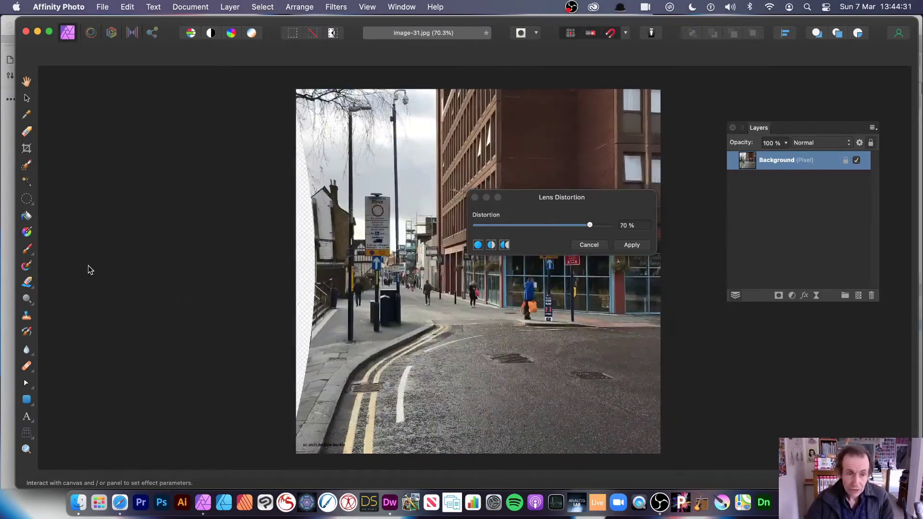
pyautogui.moveTo(56, 254)
pyautogui.mouseDown()
pyautogui.moveTo(75, 257)
pyautogui.moveTo(46, 253)
pyautogui.moveTo(152, 268)
pyautogui.moveTo(31, 237)
pyautogui.moveTo(217, 265)
pyautogui.moveTo(396, 96)
pyautogui.mouseUp()
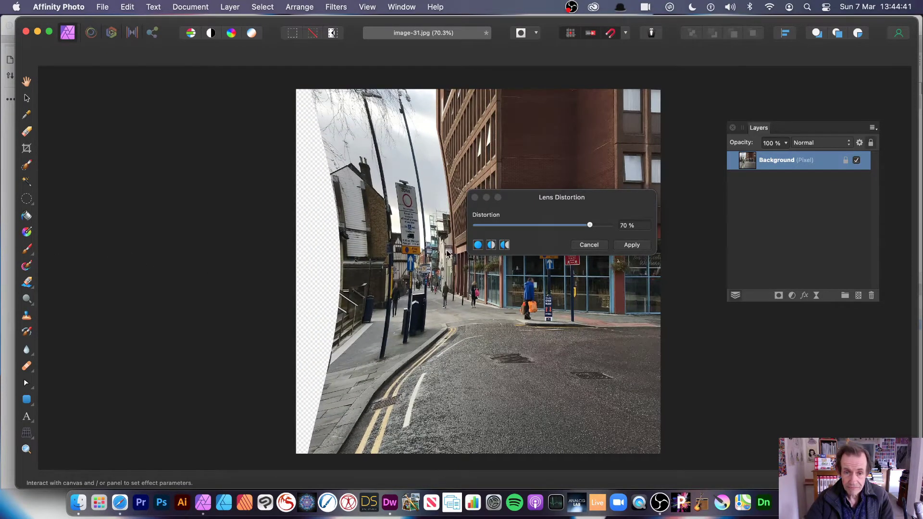
pyautogui.moveTo(588, 225)
pyautogui.mouseDown()
pyautogui.moveTo(515, 226)
pyautogui.moveTo(611, 225)
pyautogui.mouseUp()
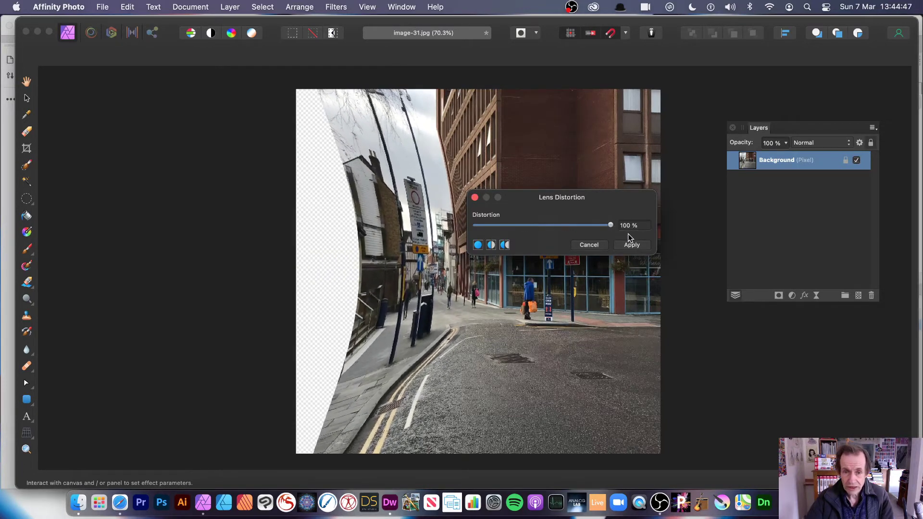
pyautogui.moveTo(258, 219)
pyautogui.mouseDown()
pyautogui.moveTo(305, 219)
pyautogui.moveTo(222, 203)
pyautogui.mouseUp()
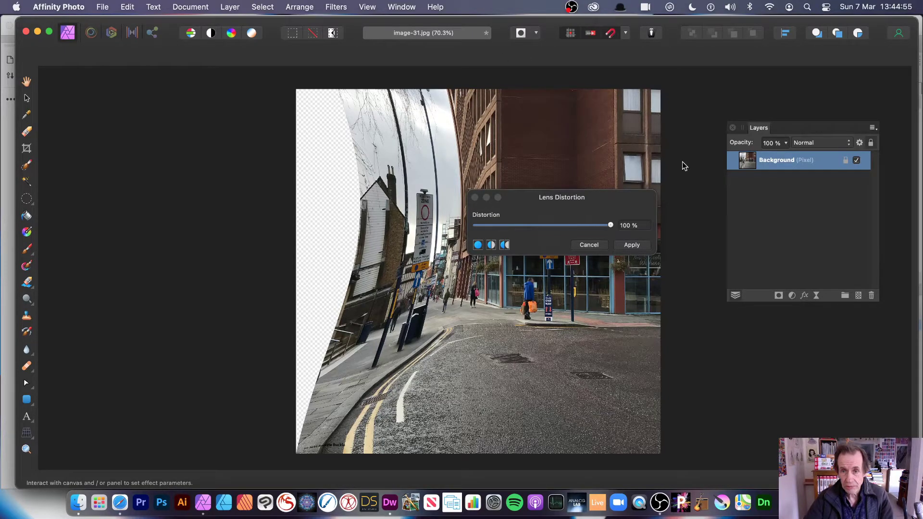
pyautogui.moveTo(433, 228)
pyautogui.mouseDown()
pyautogui.moveTo(292, 228)
pyautogui.moveTo(398, 238)
pyautogui.moveTo(497, 288)
pyautogui.moveTo(498, 305)
pyautogui.moveTo(456, 314)
pyautogui.moveTo(256, 278)
pyautogui.moveTo(491, 319)
pyautogui.moveTo(424, 315)
pyautogui.moveTo(356, 284)
pyautogui.mouseUp()
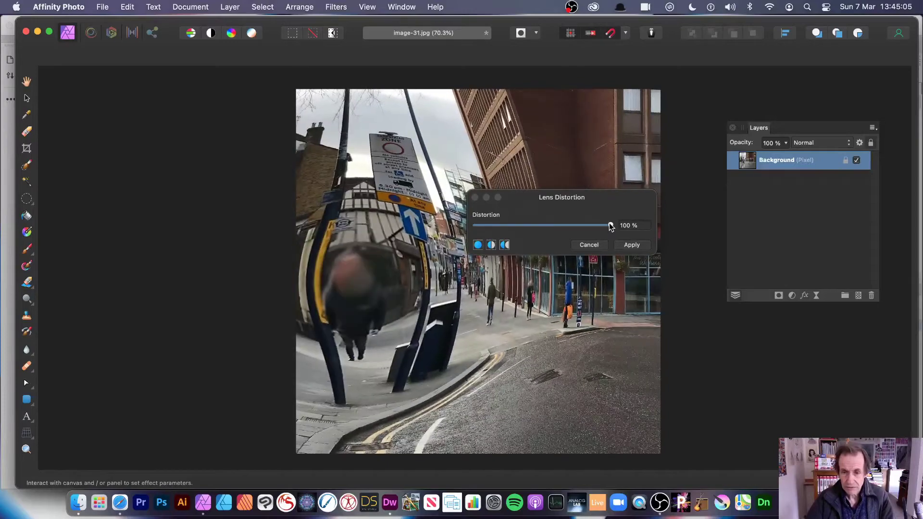
# Set Distortion to 48% and apply the lens distortion
pyautogui.moveTo(610, 226)
pyautogui.mouseDown()
pyautogui.moveTo(475, 227)
pyautogui.moveTo(682, 246)
pyautogui.moveTo(462, 230)
pyautogui.moveTo(669, 262)
pyautogui.moveTo(552, 225)
pyautogui.moveTo(520, 224)
pyautogui.mouseUp()
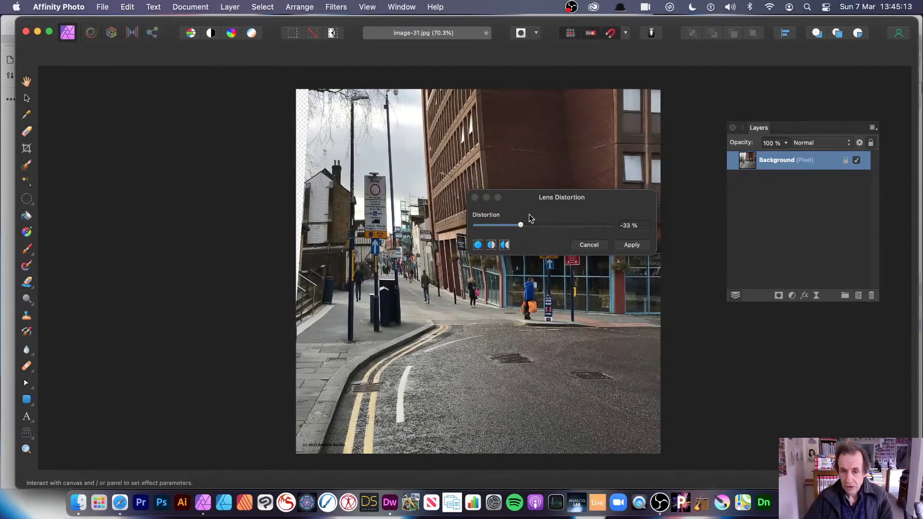
pyautogui.moveTo(520, 225); pyautogui.dragTo(576, 226)
pyautogui.click(633, 245)
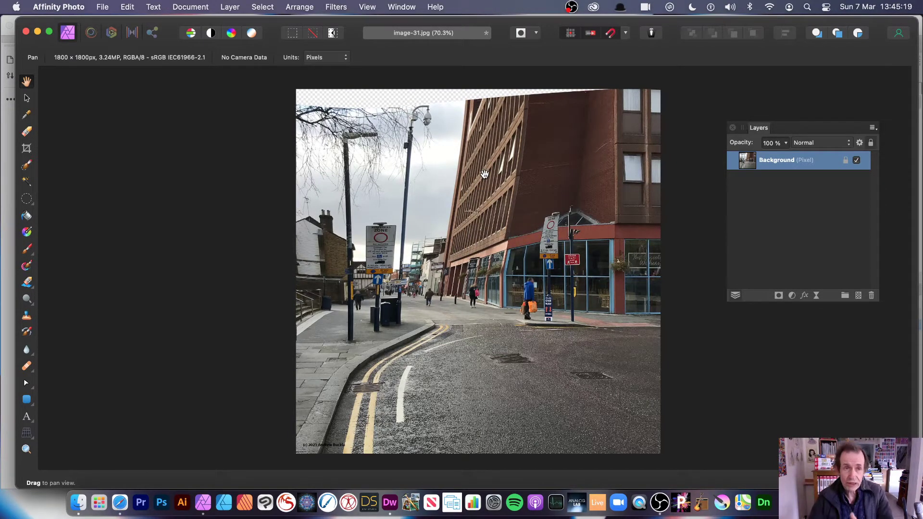
# Fade the applied distortion to about 37% in Screen blend mode
pyautogui.click(230, 7)
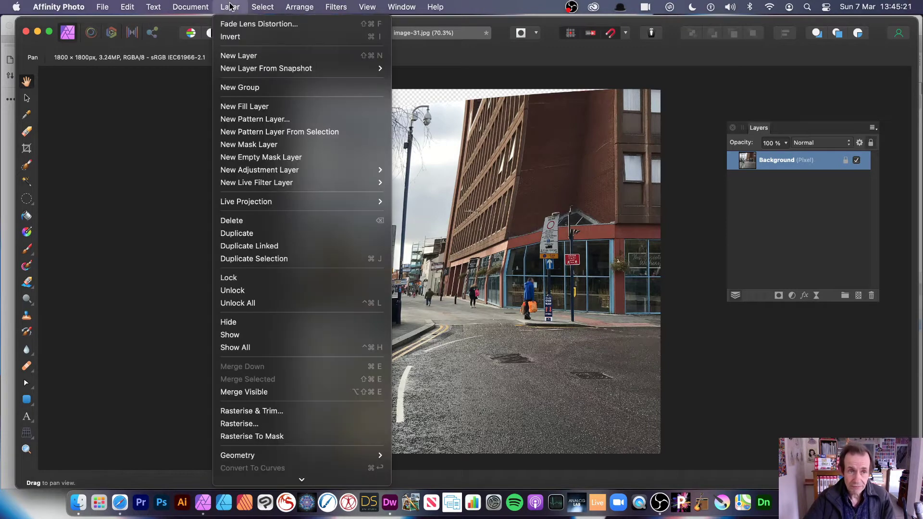
pyautogui.click(255, 24)
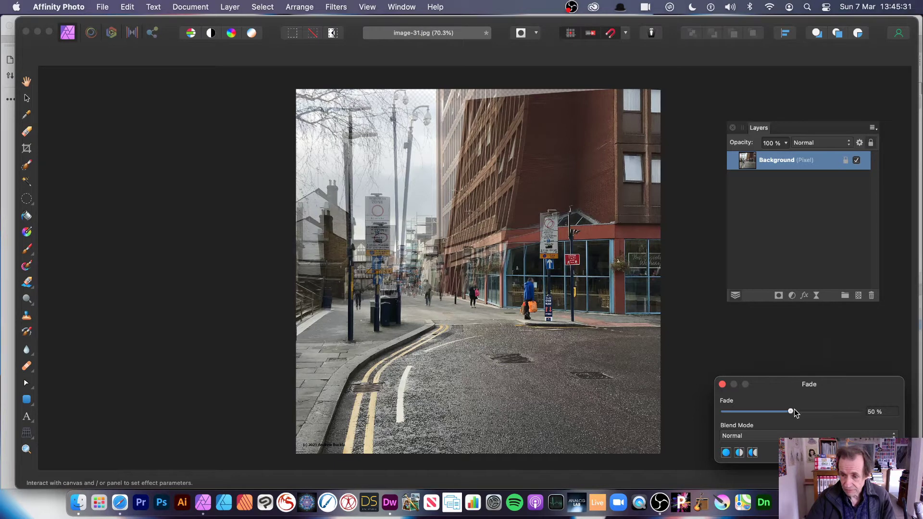
pyautogui.moveTo(791, 412); pyautogui.dragTo(875, 419)
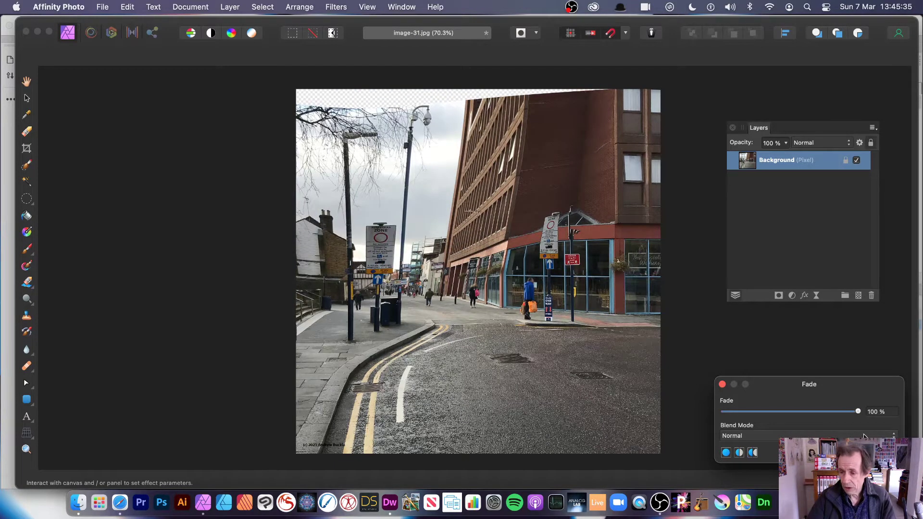
pyautogui.moveTo(857, 411); pyautogui.dragTo(647, 404)
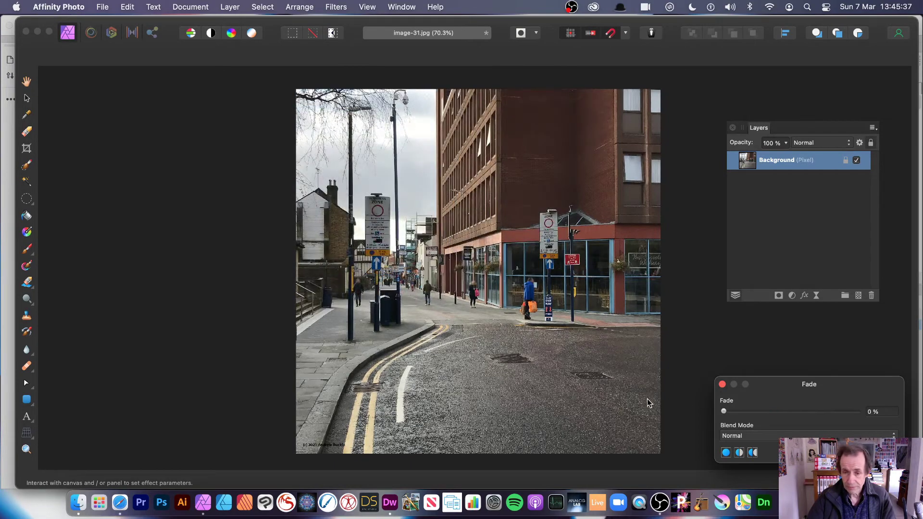
pyautogui.moveTo(723, 411)
pyautogui.mouseDown()
pyautogui.moveTo(814, 412)
pyautogui.moveTo(727, 410)
pyautogui.moveTo(772, 413)
pyautogui.mouseUp()
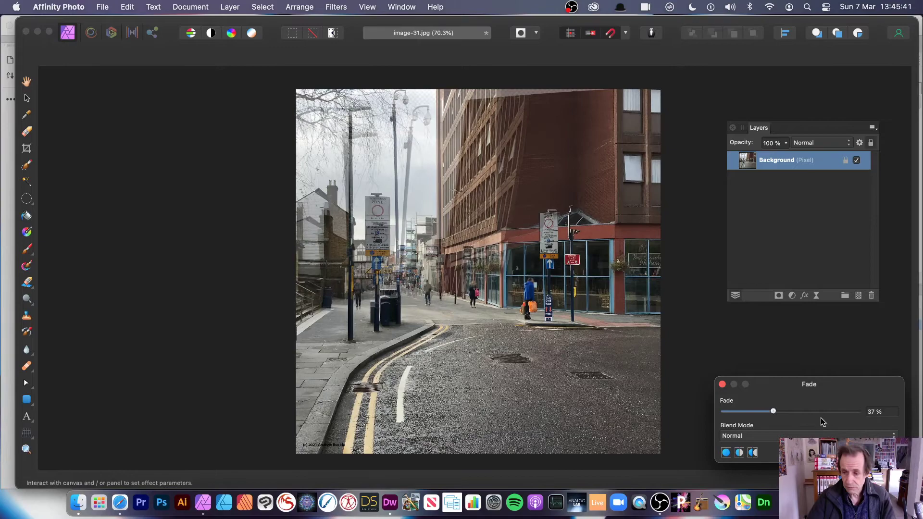
pyautogui.click(822, 435)
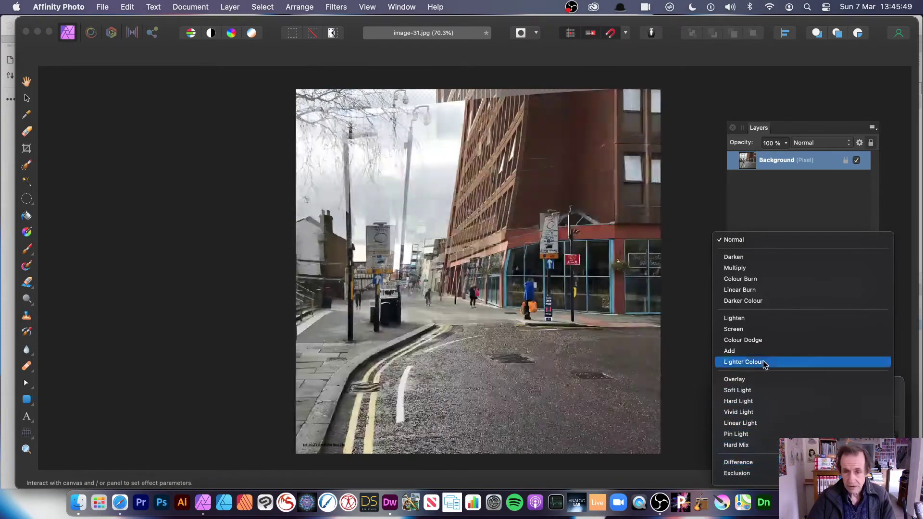
pyautogui.click(761, 329)
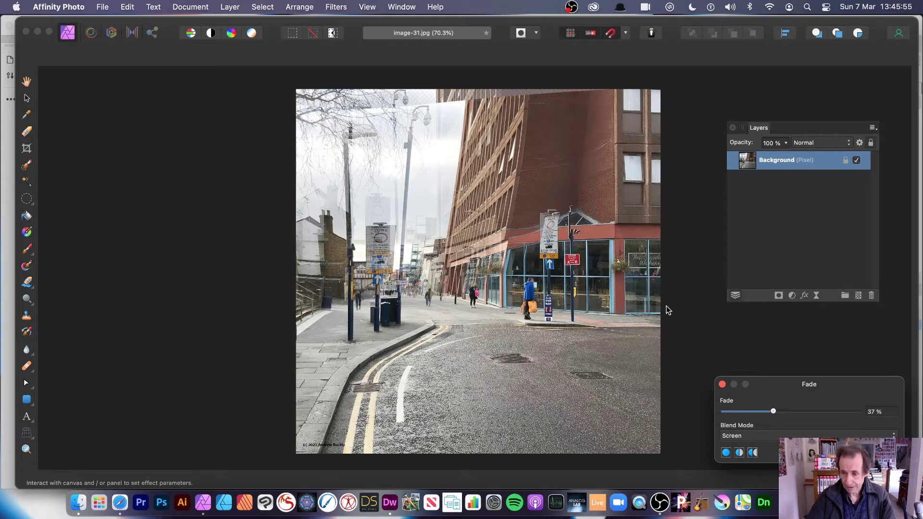
pyautogui.click(414, 186)
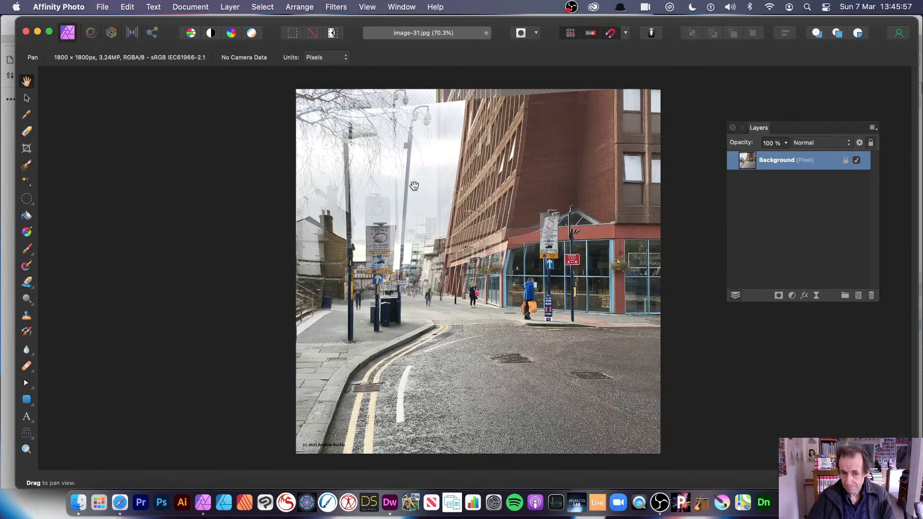
# Undo the ghost overlay and draw an elliptical selection over the brick building
pyautogui.press('super+z')
pyautogui.press('super+z')
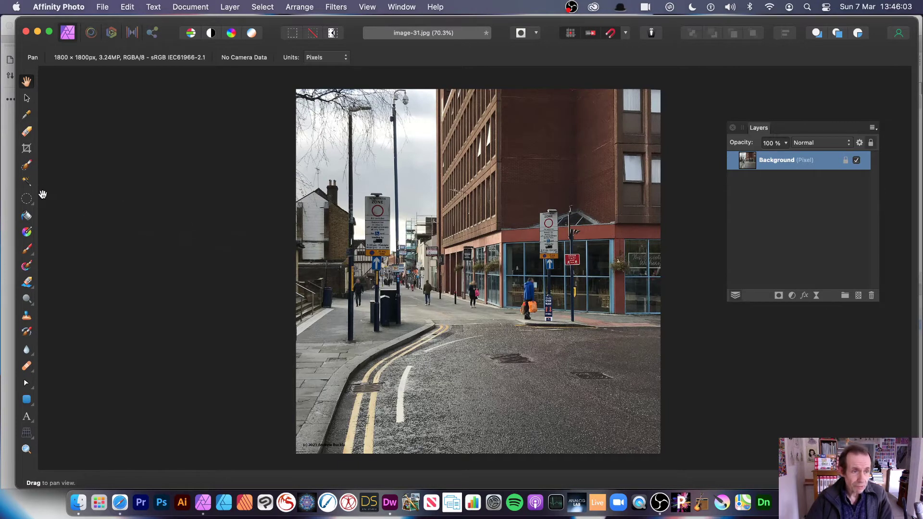
pyautogui.click(29, 204)
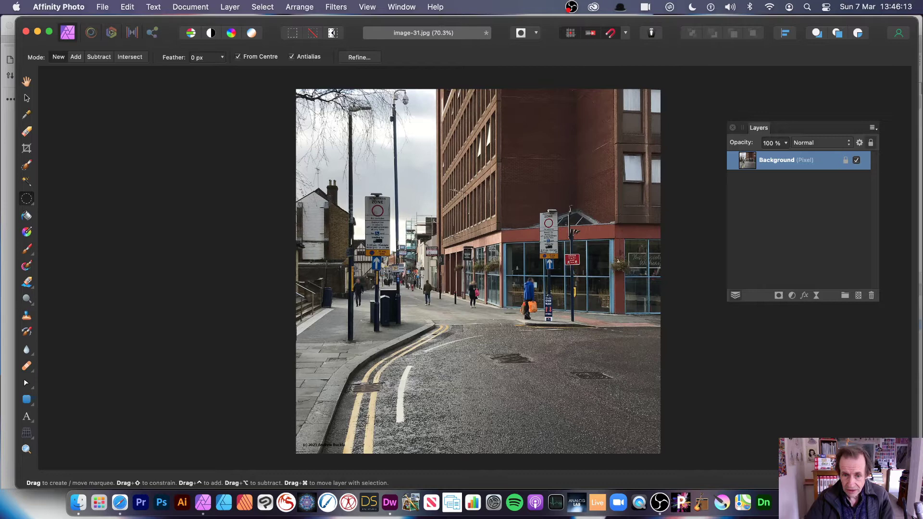
pyautogui.click(514, 203)
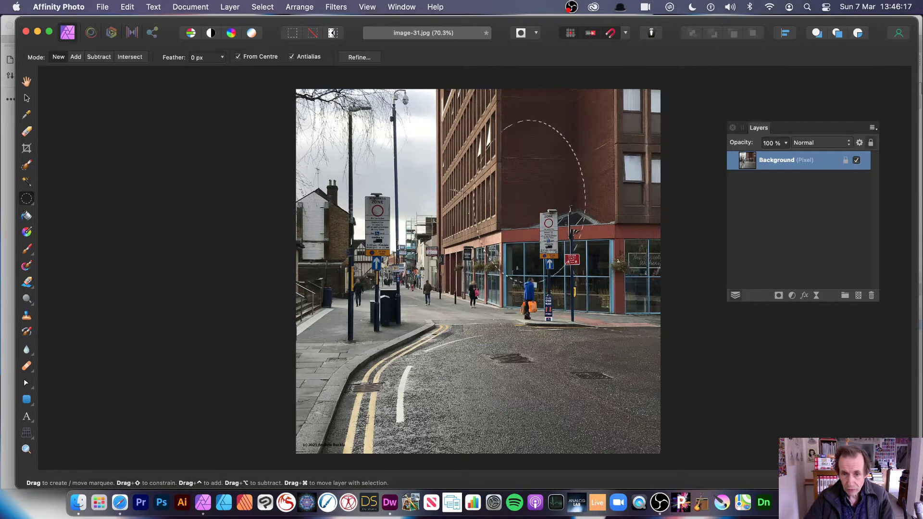
pyautogui.moveTo(519, 127); pyautogui.dragTo(524, 128)
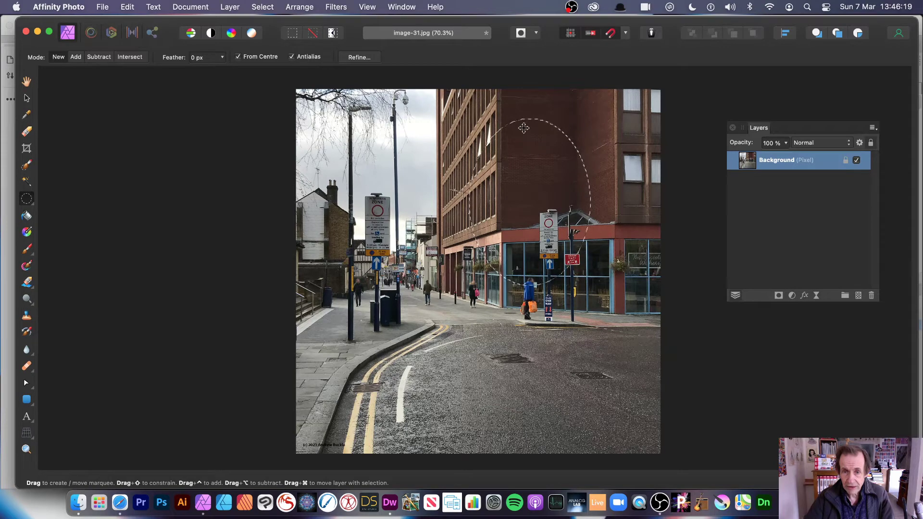
# Apply a 100% Lens Distortion to the circular selection, shifting the warped content
pyautogui.click(335, 8)
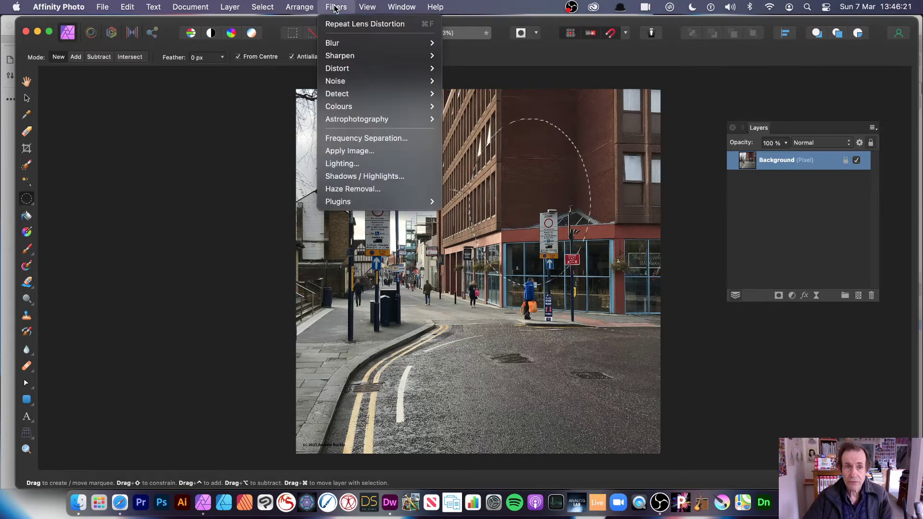
pyautogui.moveTo(339, 68)
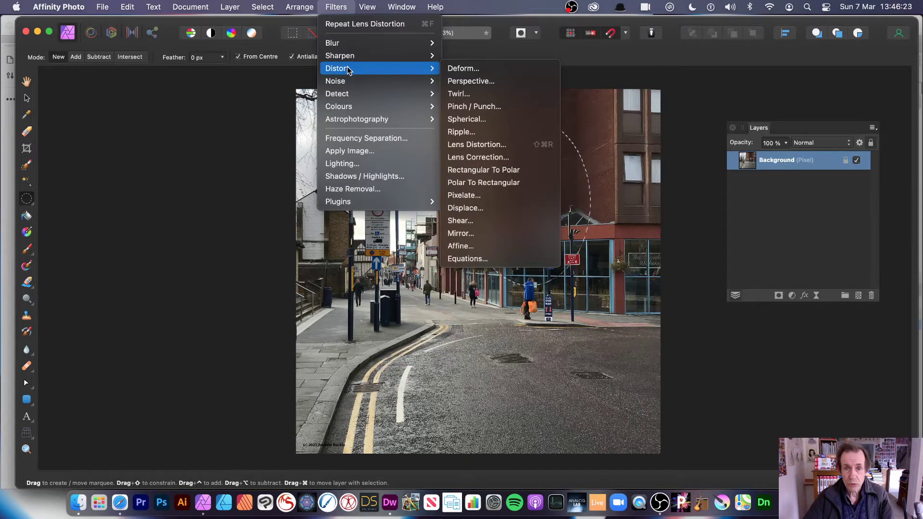
pyautogui.click(489, 144)
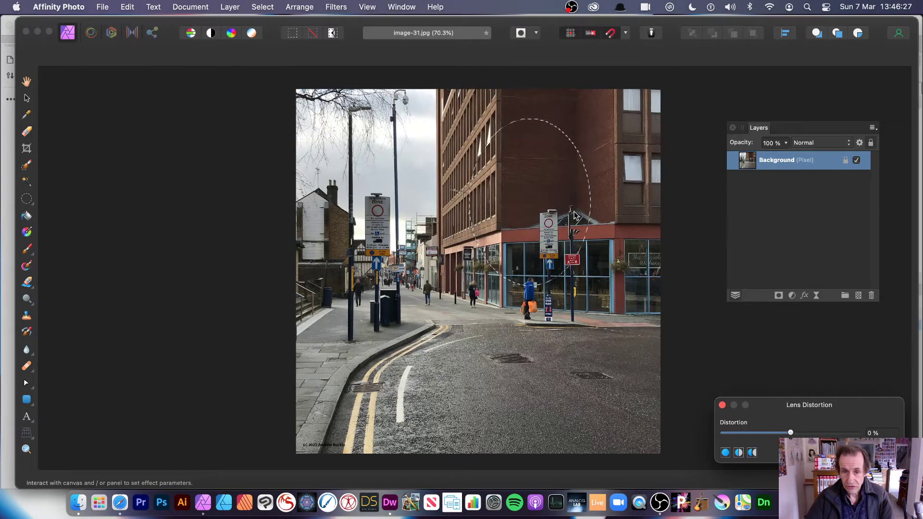
pyautogui.moveTo(805, 433); pyautogui.dragTo(860, 431)
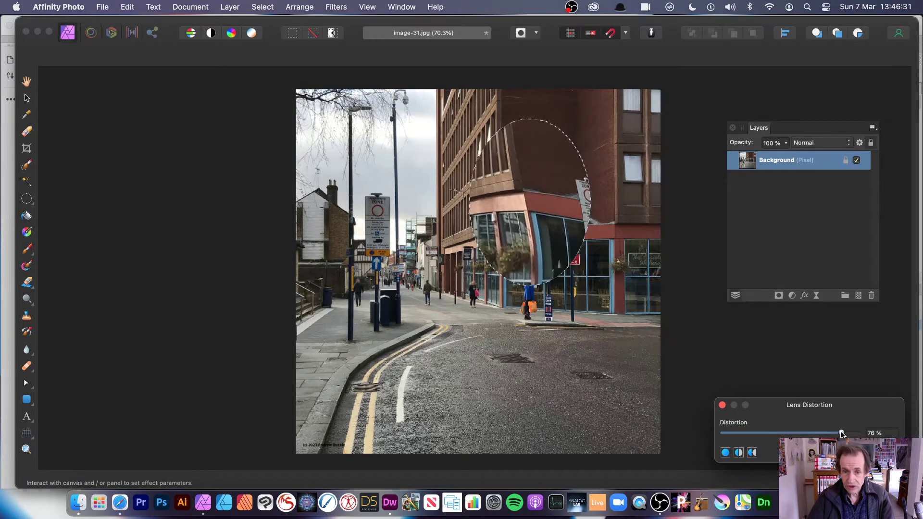
pyautogui.moveTo(567, 191)
pyautogui.mouseDown()
pyautogui.moveTo(409, 339)
pyautogui.moveTo(461, 327)
pyautogui.moveTo(534, 424)
pyautogui.moveTo(613, 430)
pyautogui.moveTo(635, 396)
pyautogui.moveTo(604, 384)
pyautogui.moveTo(652, 411)
pyautogui.moveTo(606, 418)
pyautogui.moveTo(516, 403)
pyautogui.moveTo(439, 366)
pyautogui.moveTo(447, 383)
pyautogui.mouseUp()
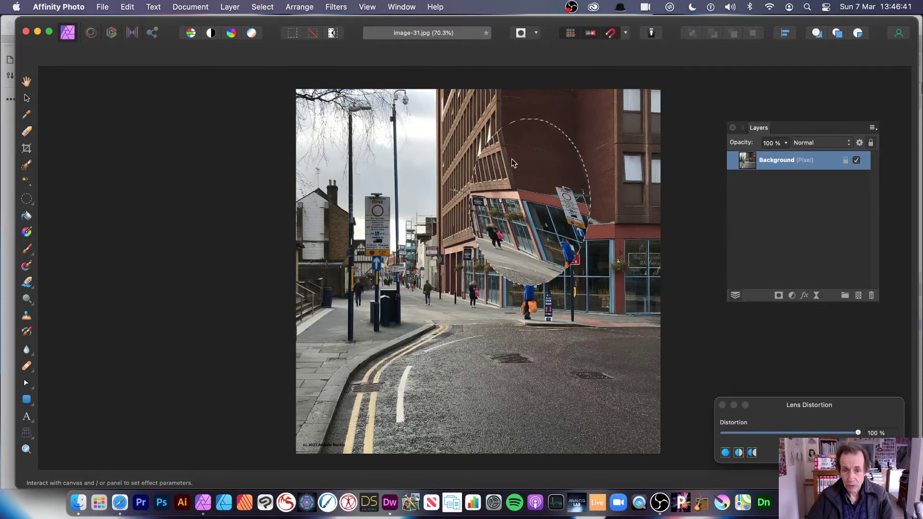
pyautogui.press('m')
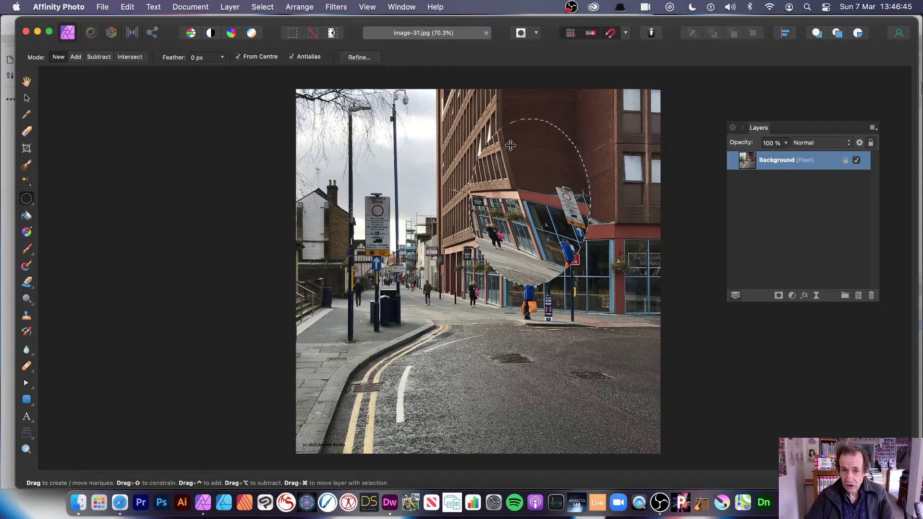
# Deselect and apply another strong Lens Distortion centred on the road markings
pyautogui.click(312, 33)
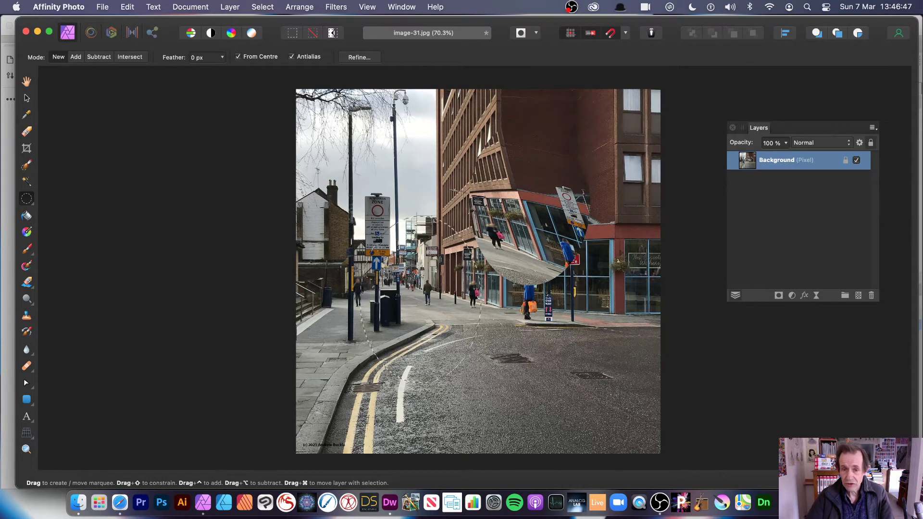
pyautogui.click(336, 6)
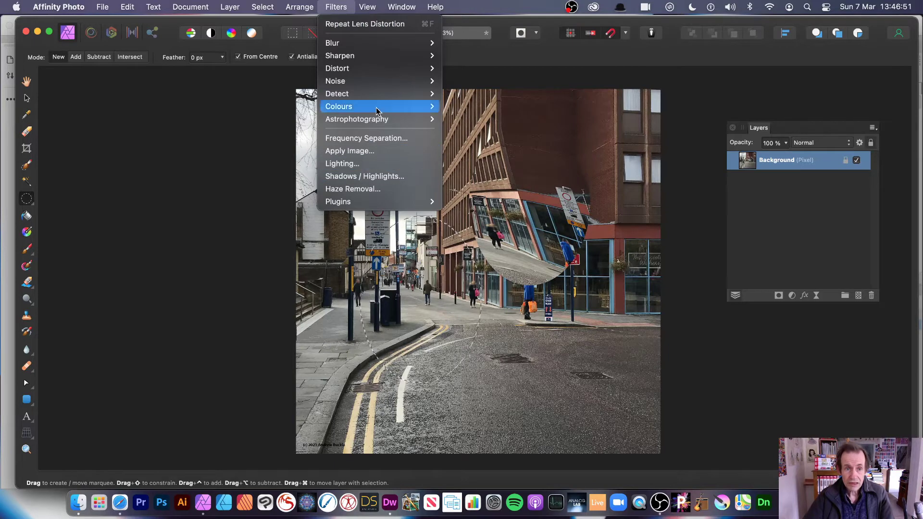
pyautogui.moveTo(337, 68)
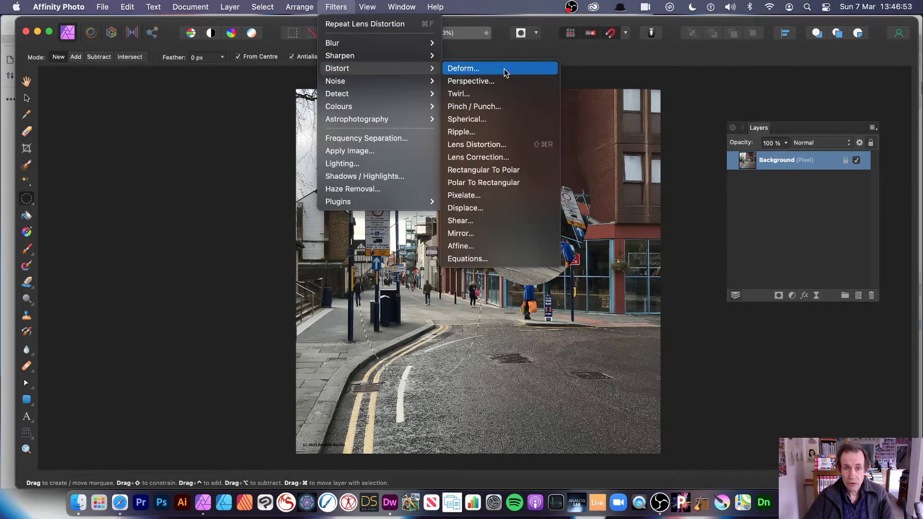
pyautogui.click(494, 145)
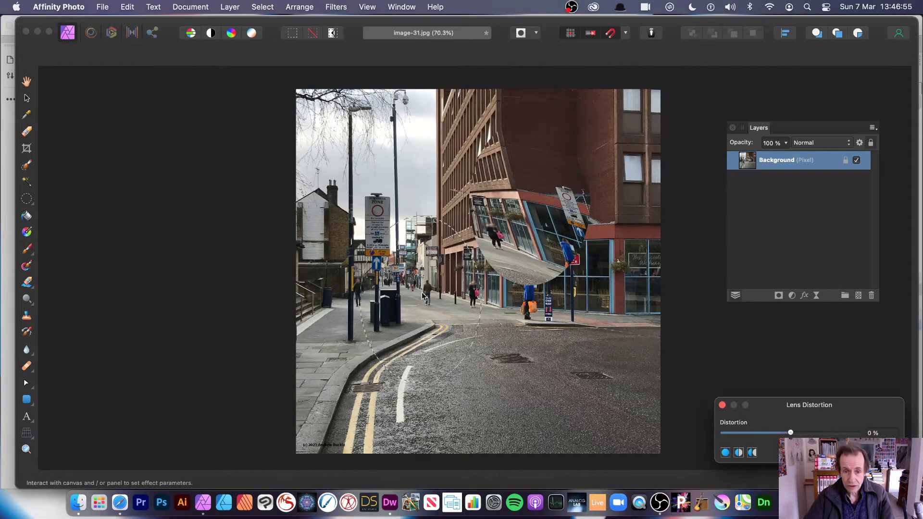
pyautogui.moveTo(803, 432); pyautogui.dragTo(855, 433)
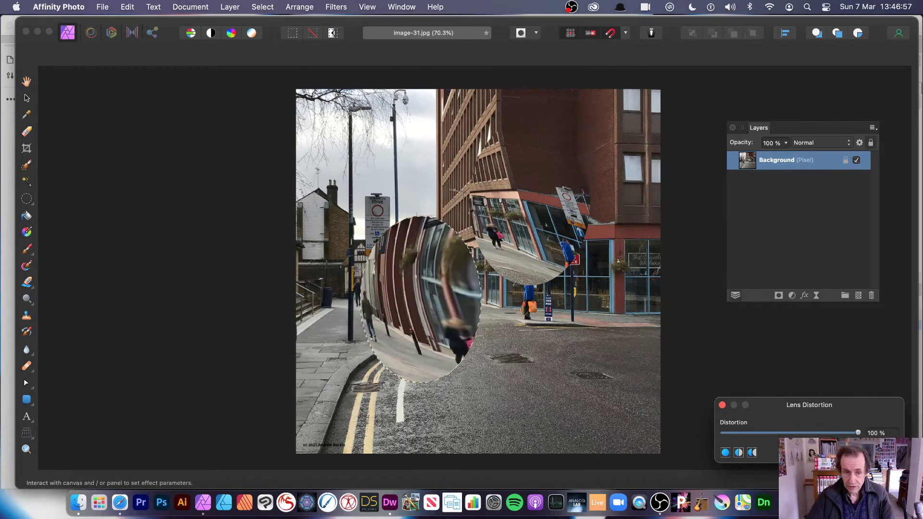
pyautogui.moveTo(604, 356)
pyautogui.mouseDown()
pyautogui.moveTo(399, 371)
pyautogui.moveTo(407, 366)
pyautogui.mouseUp()
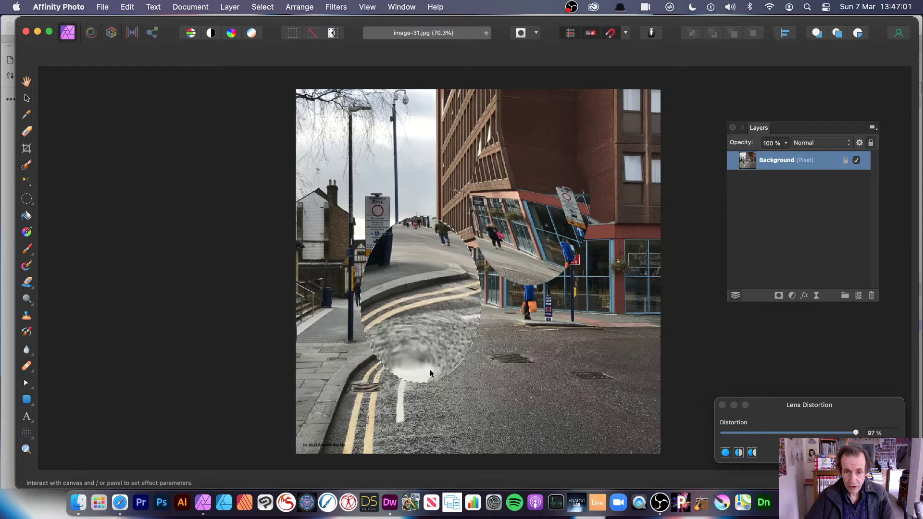
pyautogui.press('Return')
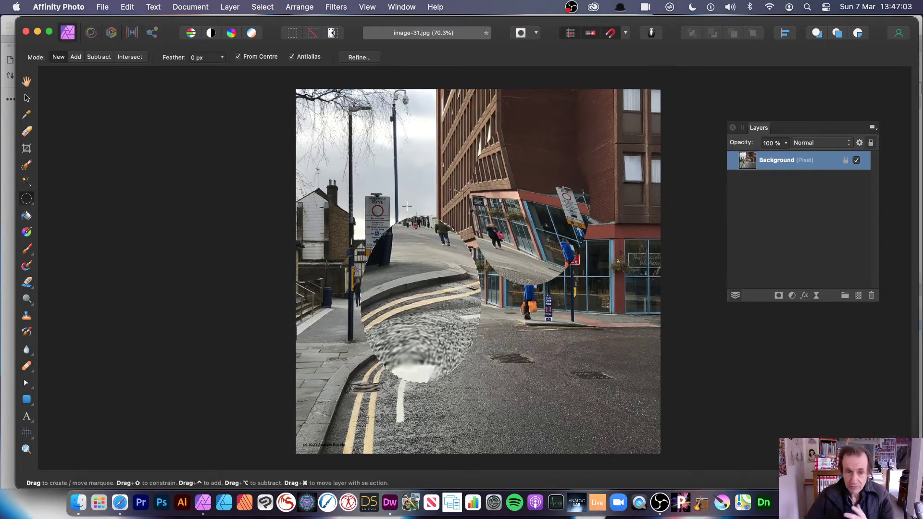
# Undo both lens distortions and open the View > Studio panel list
pyautogui.press('super+z')
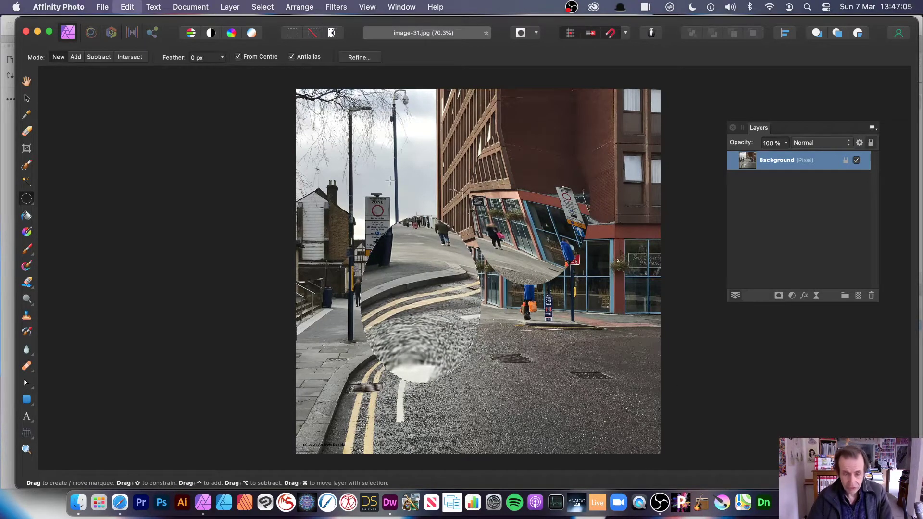
pyautogui.press('super+z')
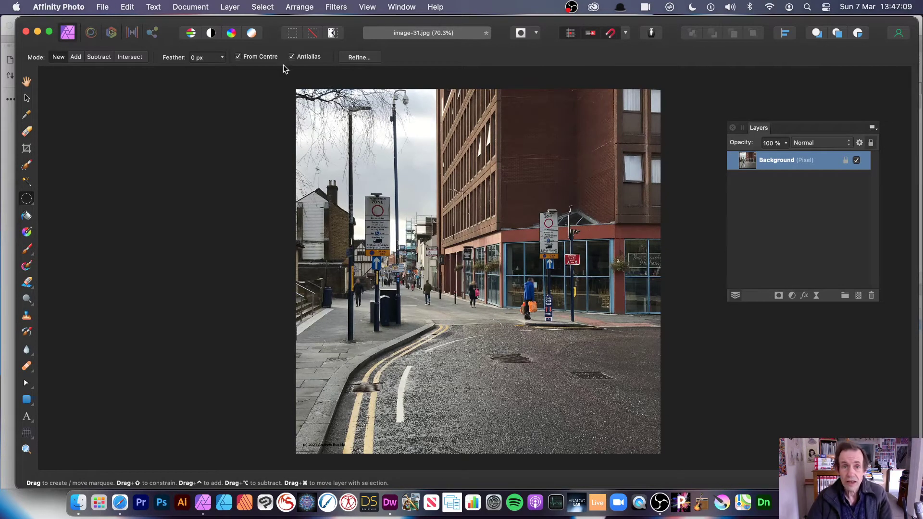
pyautogui.click(367, 7)
pyautogui.moveTo(369, 272)
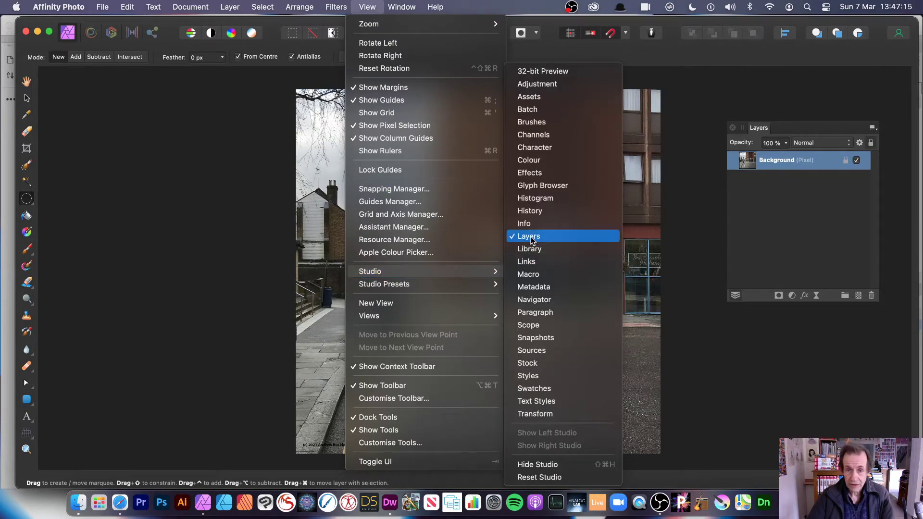
# Show the Channels panel beside the photo and view only the red channel
pyautogui.click(536, 136)
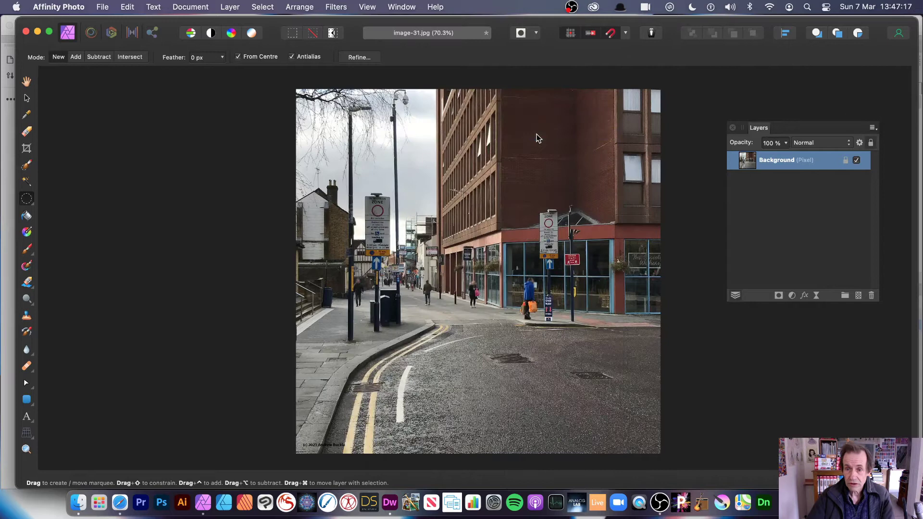
pyautogui.moveTo(787, 103); pyautogui.dragTo(653, 95)
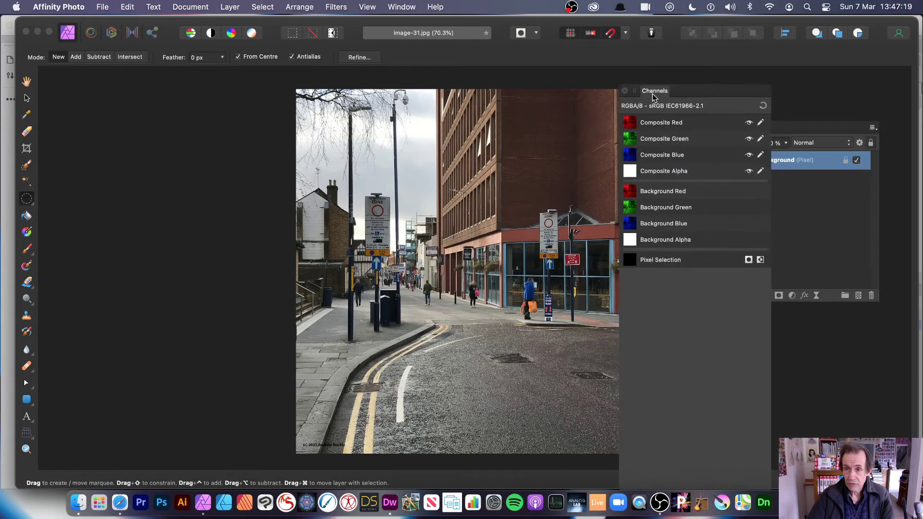
pyautogui.click(630, 124)
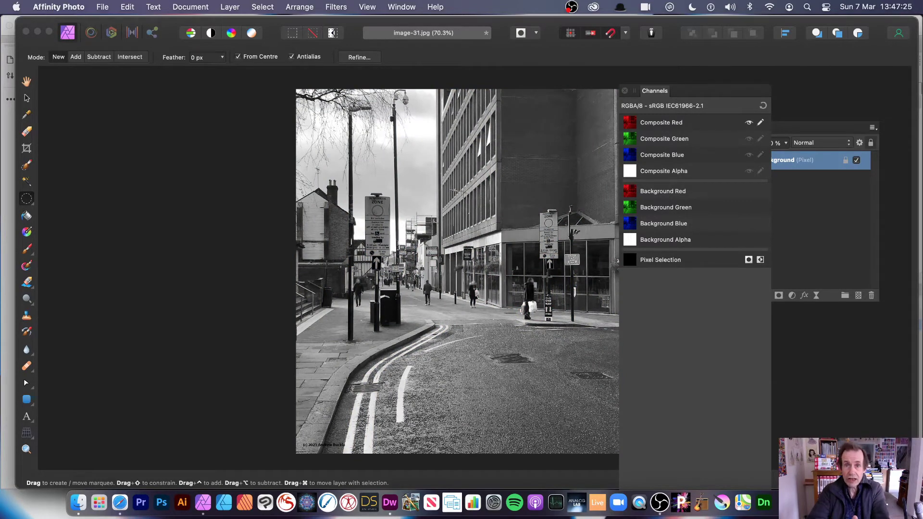
# Apply an outward Lens Distortion of about 65% across the whole photo
pyautogui.click(336, 7)
pyautogui.moveTo(336, 68)
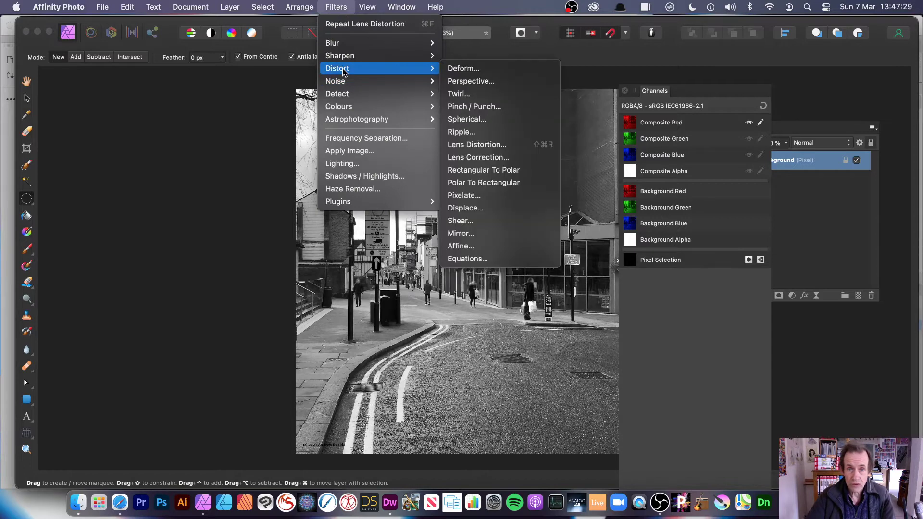
pyautogui.click(475, 144)
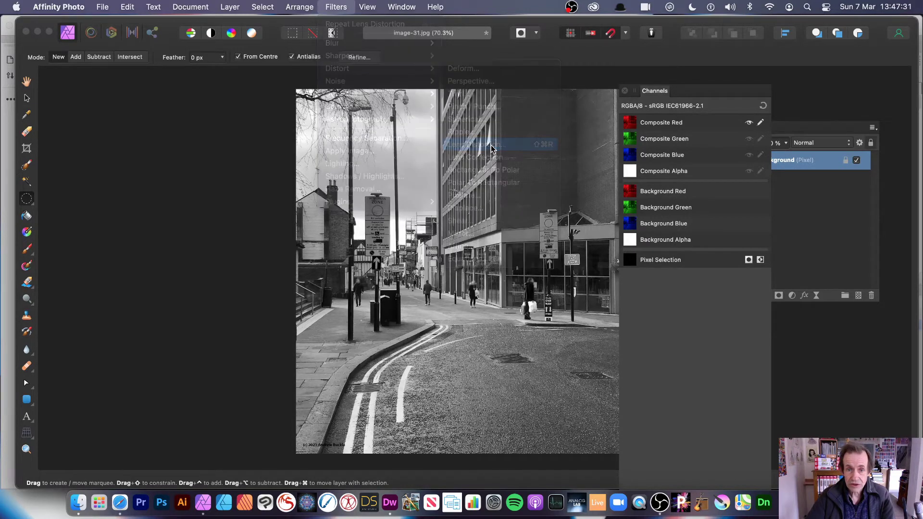
pyautogui.moveTo(801, 433); pyautogui.dragTo(834, 432)
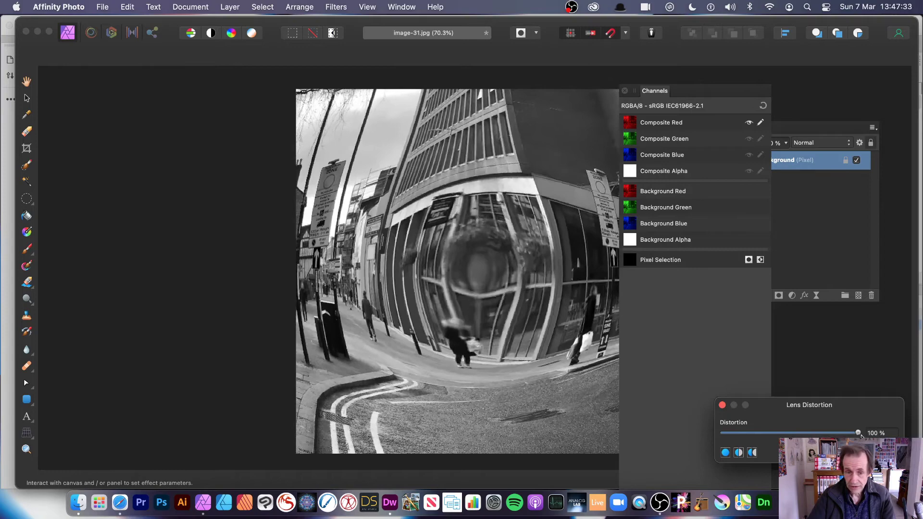
pyautogui.moveTo(356, 176)
pyautogui.mouseDown()
pyautogui.moveTo(281, 129)
pyautogui.moveTo(357, 194)
pyautogui.mouseUp()
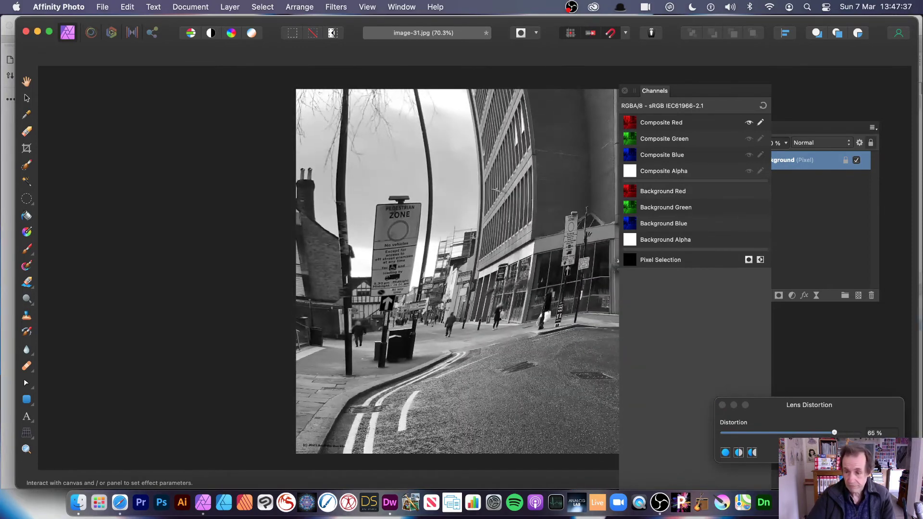
pyautogui.press('m')
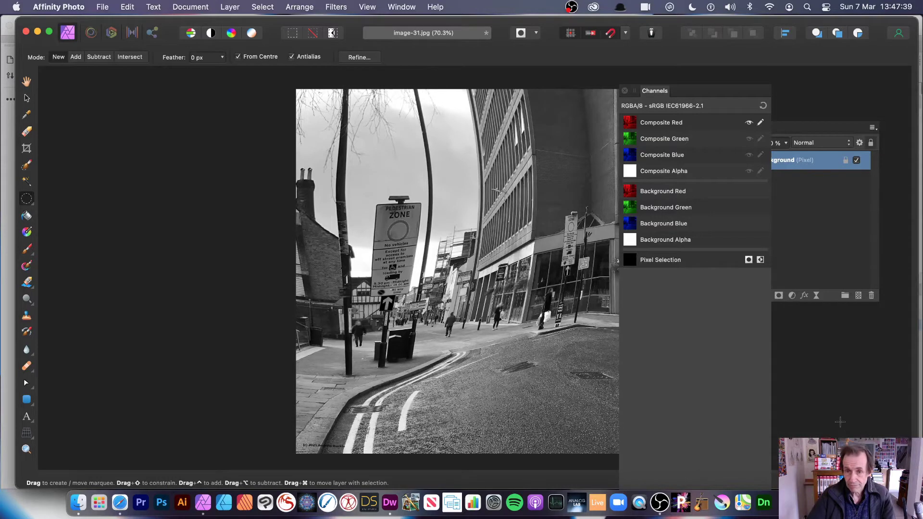
# Undo the full-photo warp and apply a 100% Lens Distortion to the green channel, centred on the road
pyautogui.press('super+z')
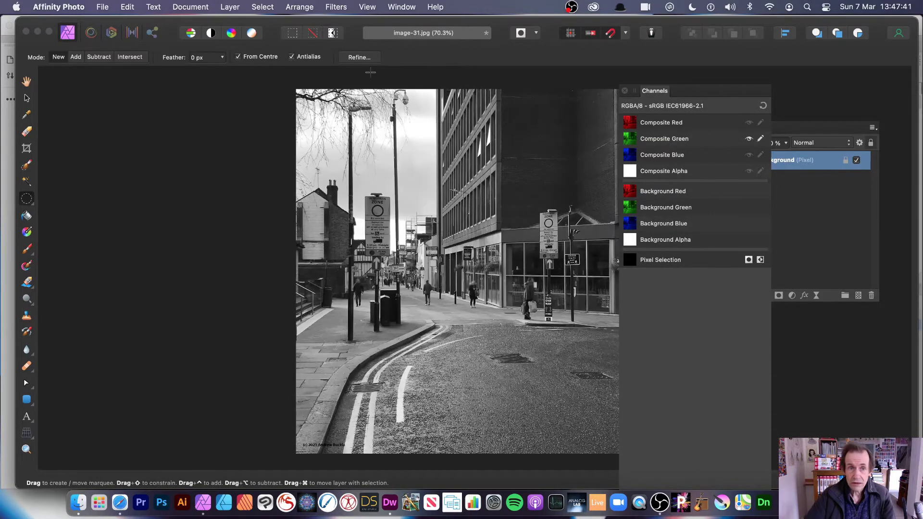
pyautogui.click(349, 6)
pyautogui.moveTo(338, 68)
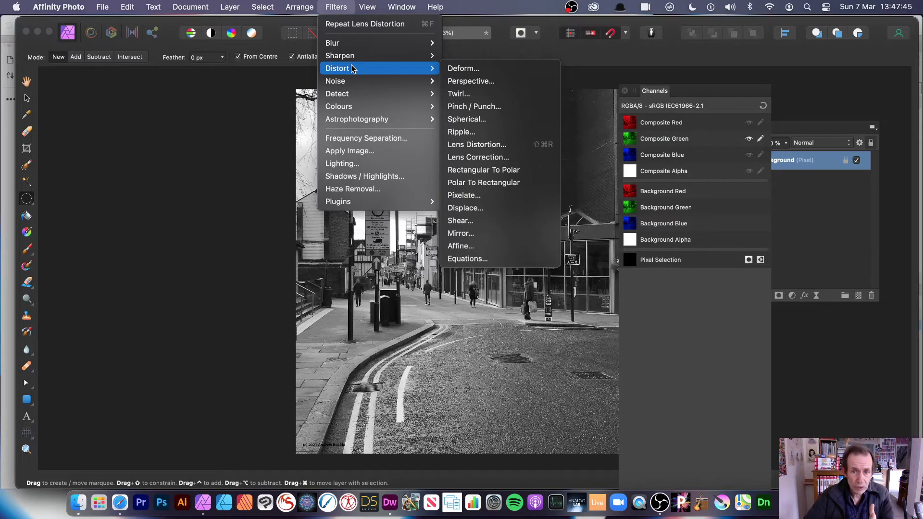
pyautogui.click(500, 145)
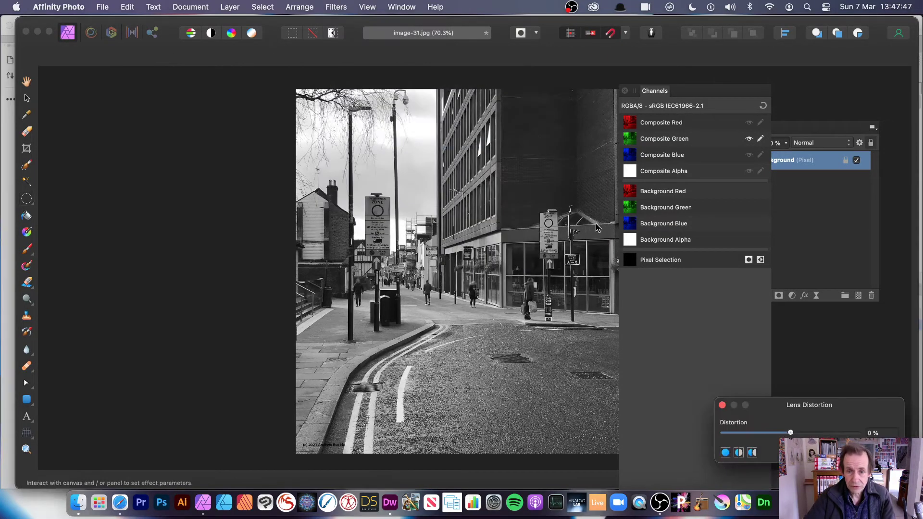
pyautogui.moveTo(790, 434); pyautogui.dragTo(856, 434)
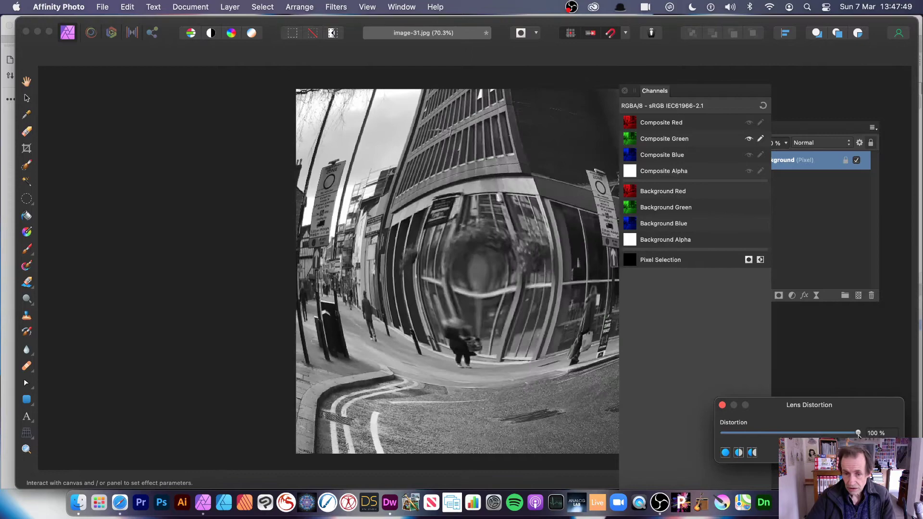
pyautogui.moveTo(450, 254)
pyautogui.mouseDown()
pyautogui.moveTo(416, 346)
pyautogui.moveTo(495, 378)
pyautogui.mouseUp()
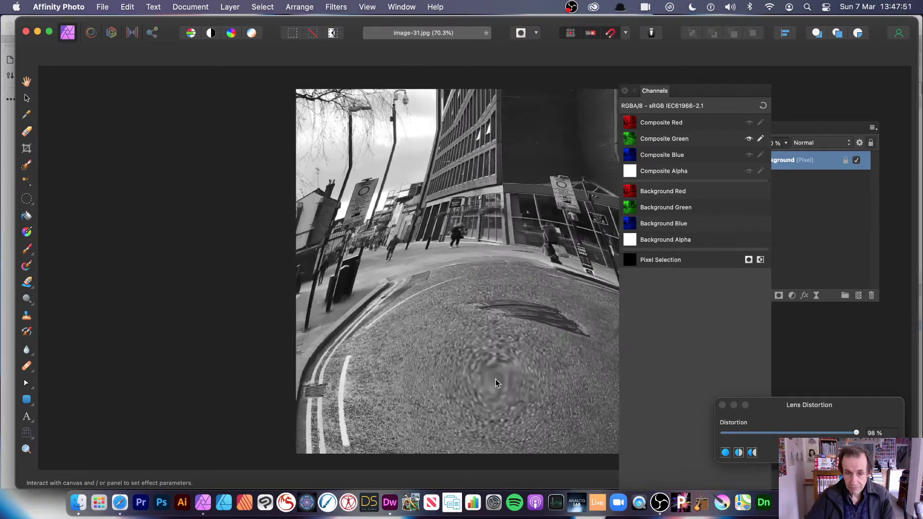
pyautogui.moveTo(856, 433); pyautogui.dragTo(856, 432)
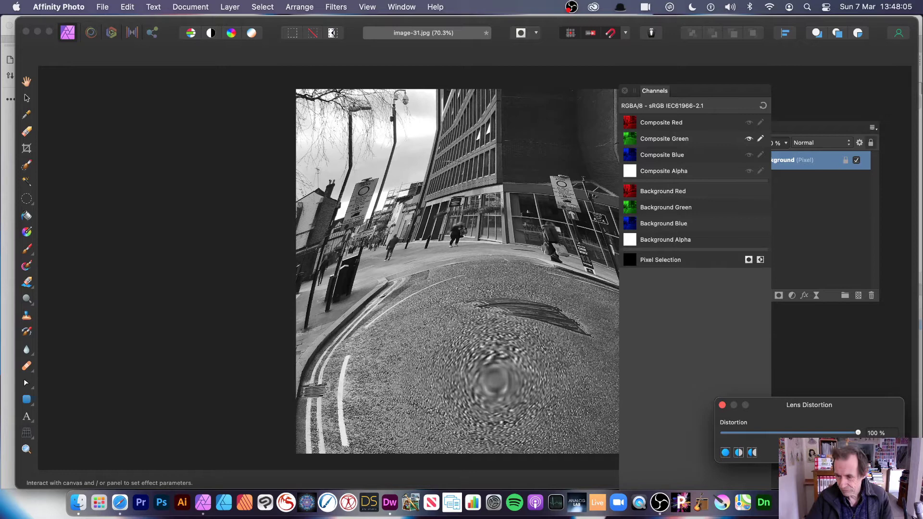
pyautogui.press('m')
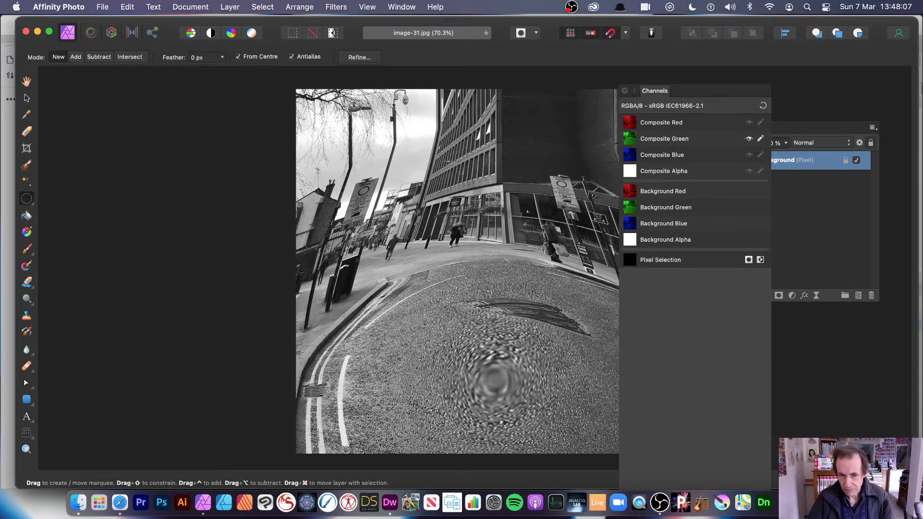
# Restore all colour channels and preview an 80% Lens Distortion on the full-colour photo
pyautogui.click(763, 105)
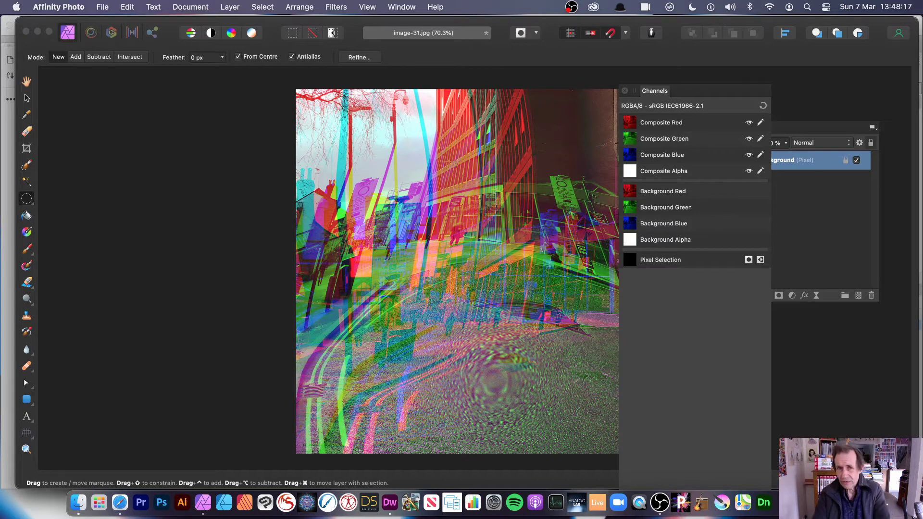
pyautogui.click(336, 8)
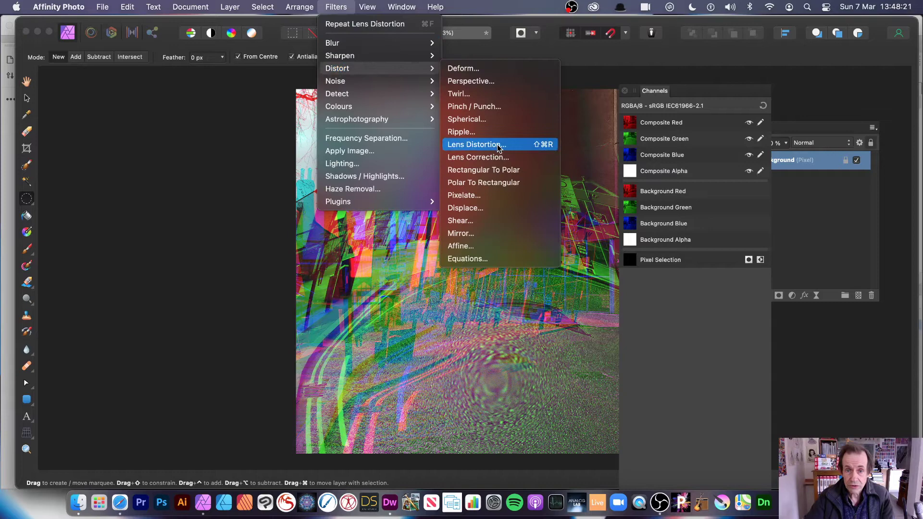
pyautogui.moveTo(337, 68)
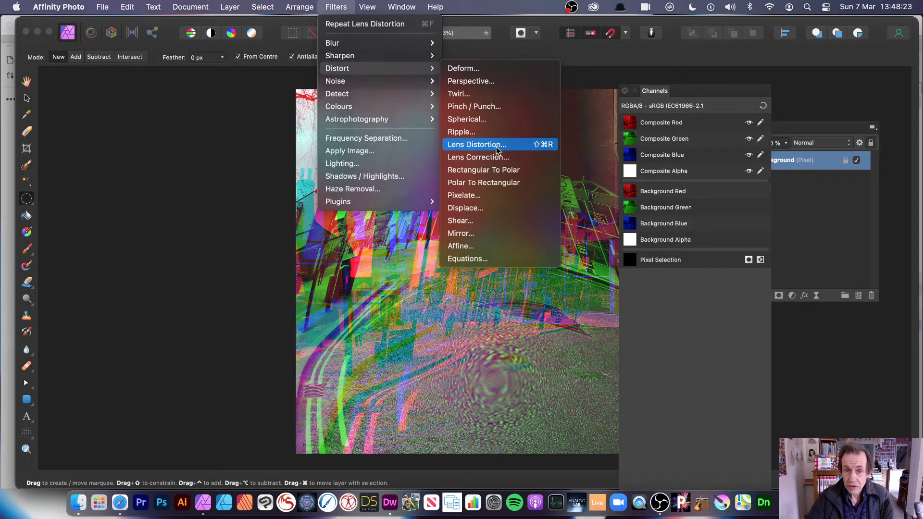
pyautogui.click(497, 150)
pyautogui.moveTo(813, 408)
pyautogui.mouseDown()
pyautogui.moveTo(677, 213)
pyautogui.moveTo(667, 238)
pyautogui.moveTo(707, 238)
pyautogui.mouseUp()
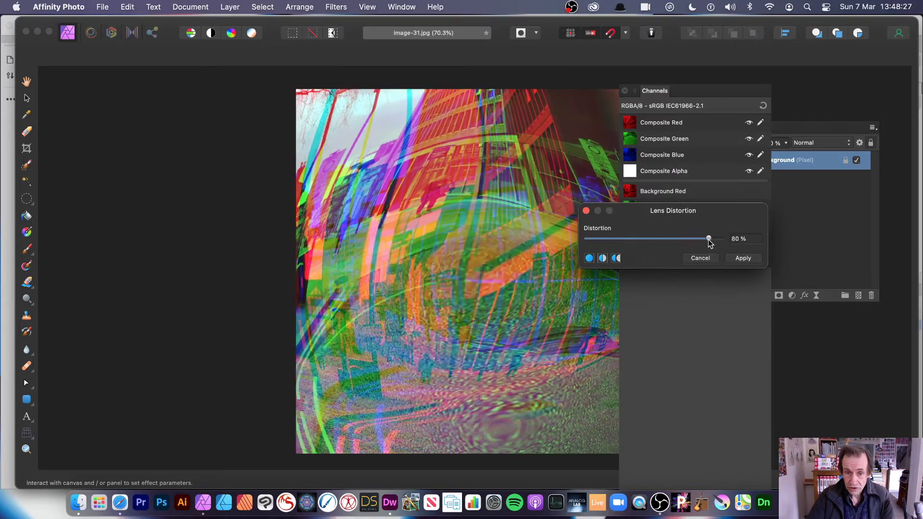
pyautogui.moveTo(385, 262)
pyautogui.mouseDown()
pyautogui.moveTo(404, 415)
pyautogui.moveTo(570, 277)
pyautogui.moveTo(557, 224)
pyautogui.moveTo(561, 186)
pyautogui.moveTo(428, 194)
pyautogui.moveTo(555, 185)
pyautogui.moveTo(522, 197)
pyautogui.mouseUp()
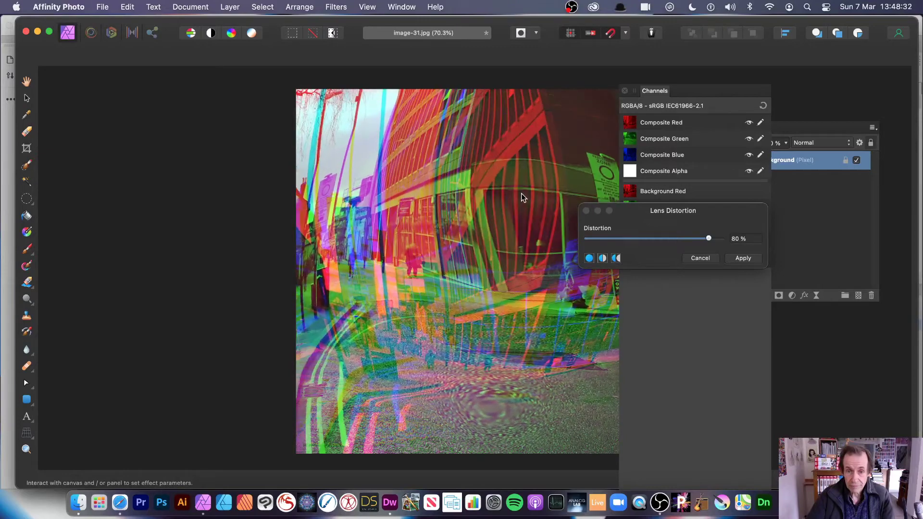
# Apply the 80% lens distortion and fade it to about 48% with Fade Lens Distortion
pyautogui.click(743, 257)
pyautogui.click(259, 7)
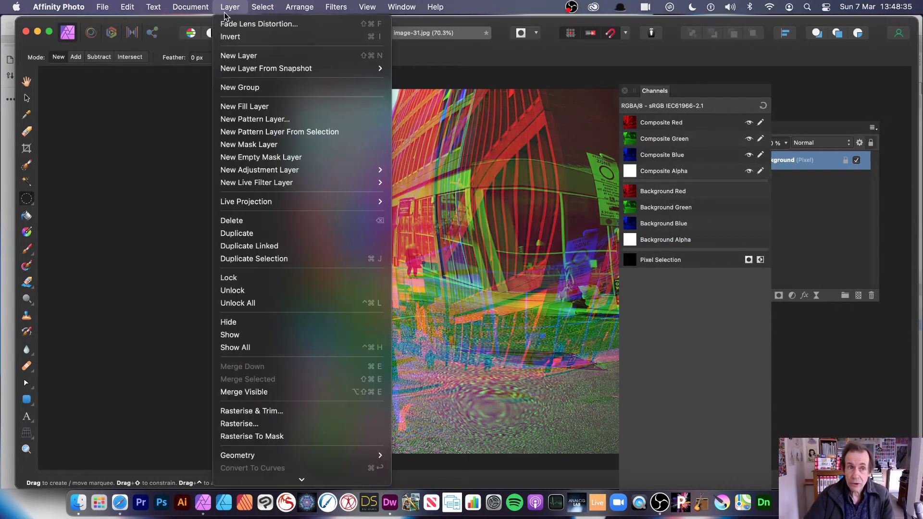
pyautogui.click(243, 28)
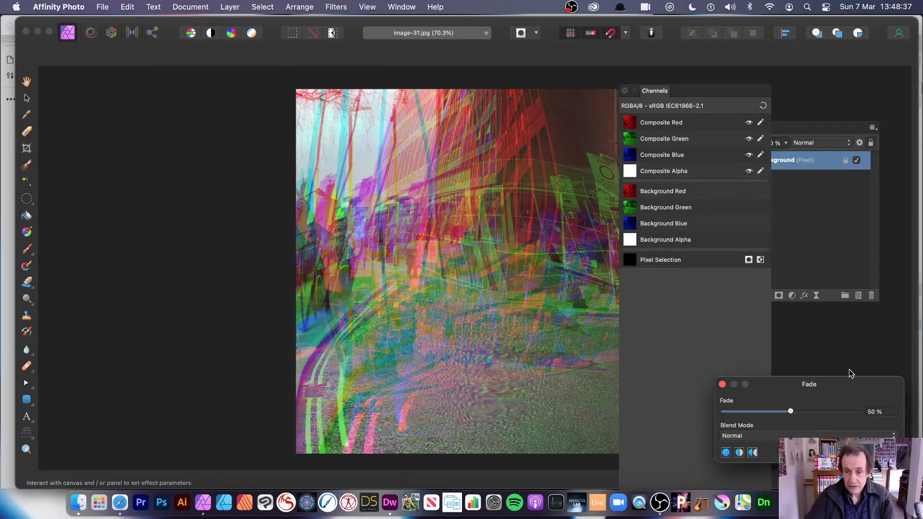
pyautogui.moveTo(817, 395)
pyautogui.mouseDown()
pyautogui.moveTo(521, 212)
pyautogui.moveTo(623, 215)
pyautogui.mouseUp()
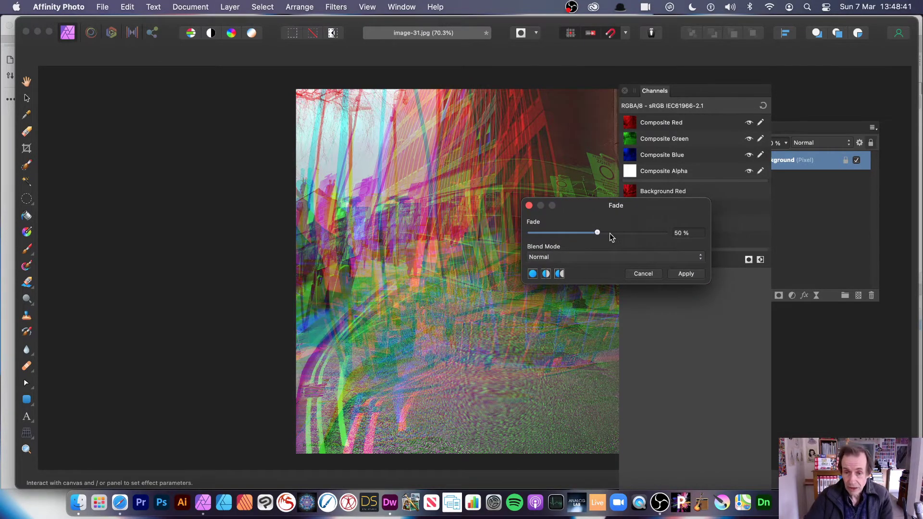
pyautogui.moveTo(609, 234)
pyautogui.mouseDown()
pyautogui.moveTo(654, 233)
pyautogui.moveTo(594, 237)
pyautogui.mouseUp()
# Apply the fade in Overlay blend mode, then undo it
pyautogui.click(594, 255)
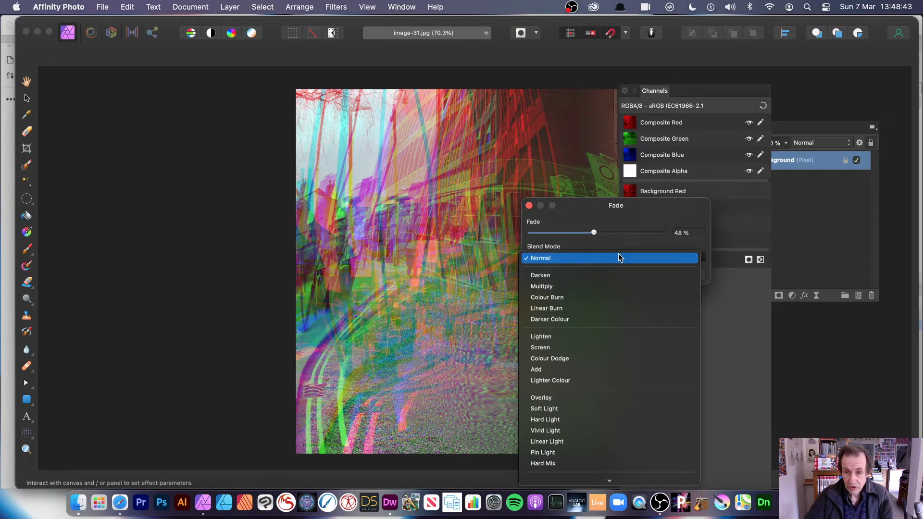
pyautogui.scroll(-3, 620, 375)
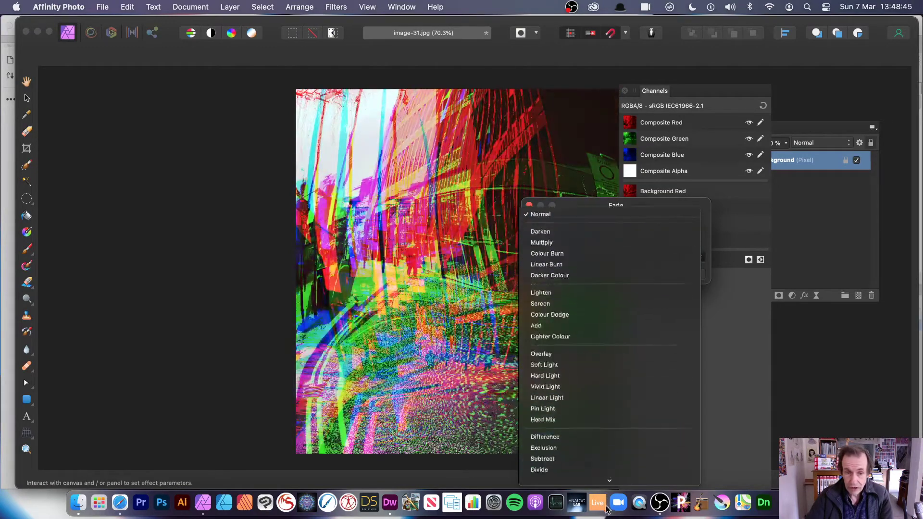
pyautogui.scroll(-3, 618, 390)
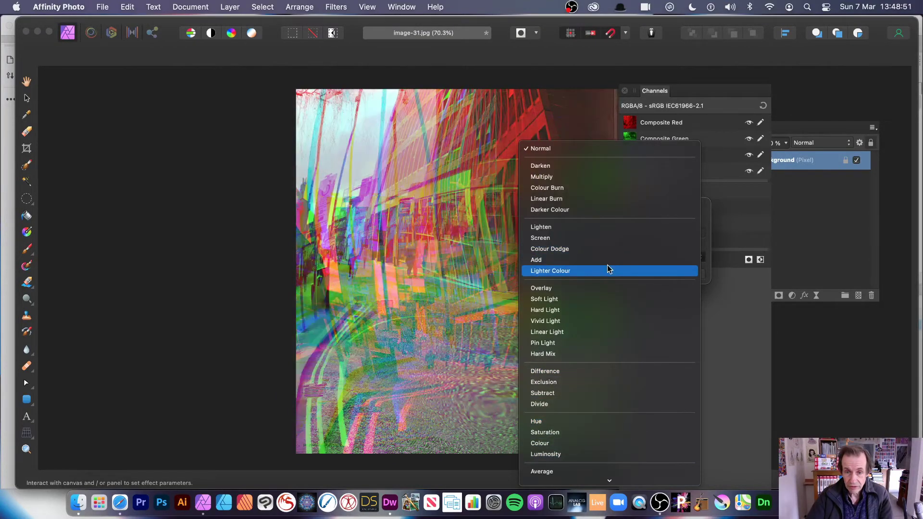
pyautogui.click(611, 287)
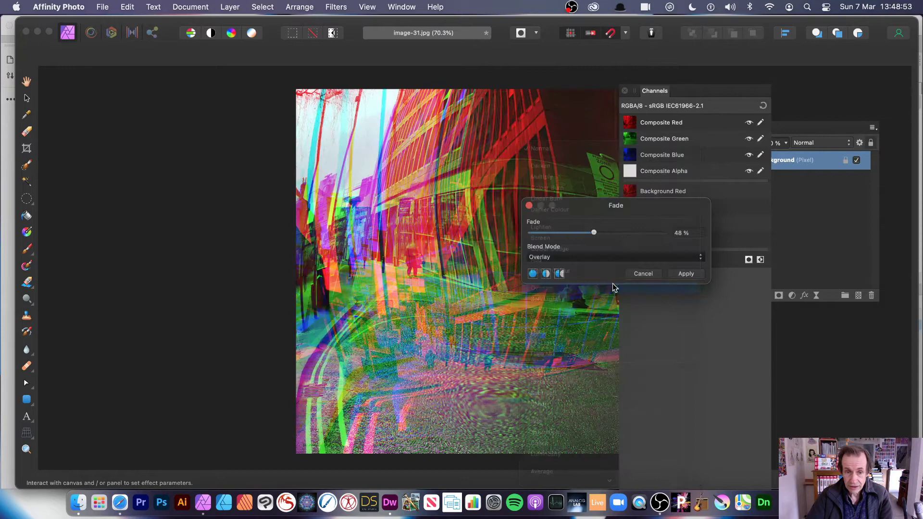
pyautogui.click(529, 207)
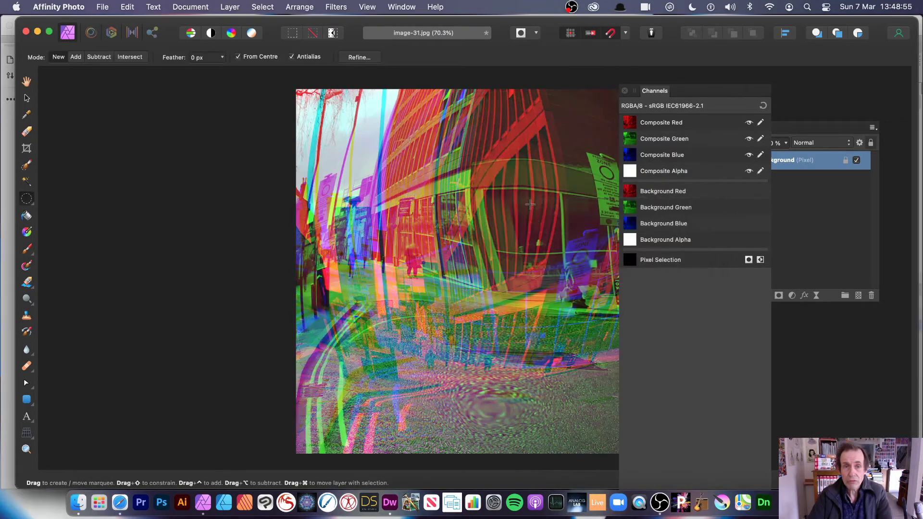
pyautogui.press('super+z')
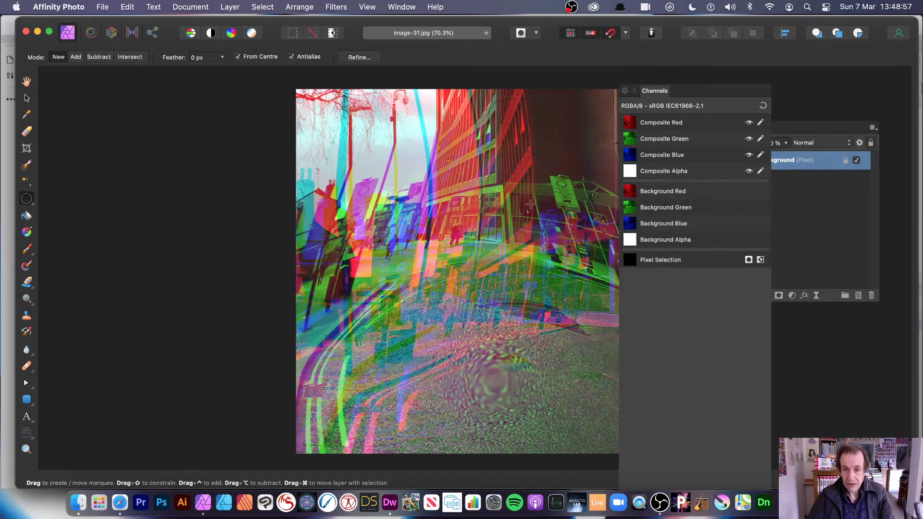
# Return to the original photo with all channels editable and the Channels panel closed
pyautogui.press('super+z')
pyautogui.press('super+z')
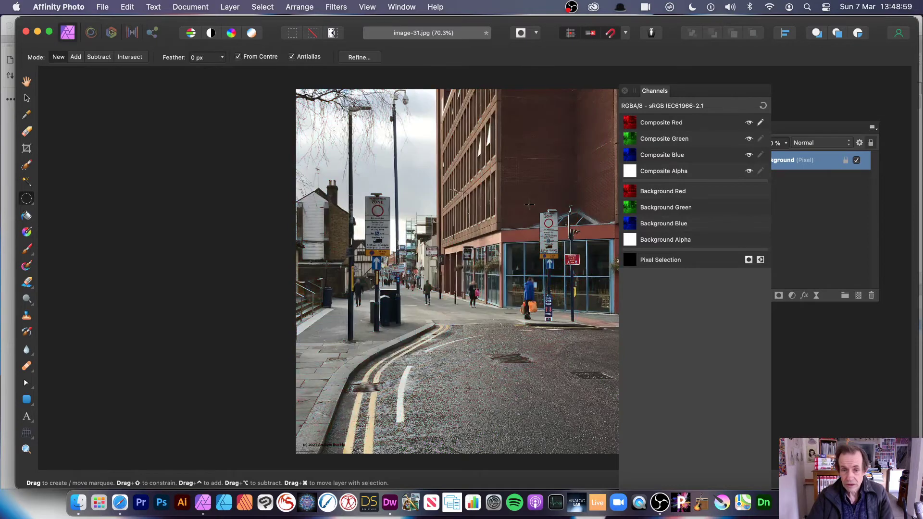
pyautogui.click(762, 107)
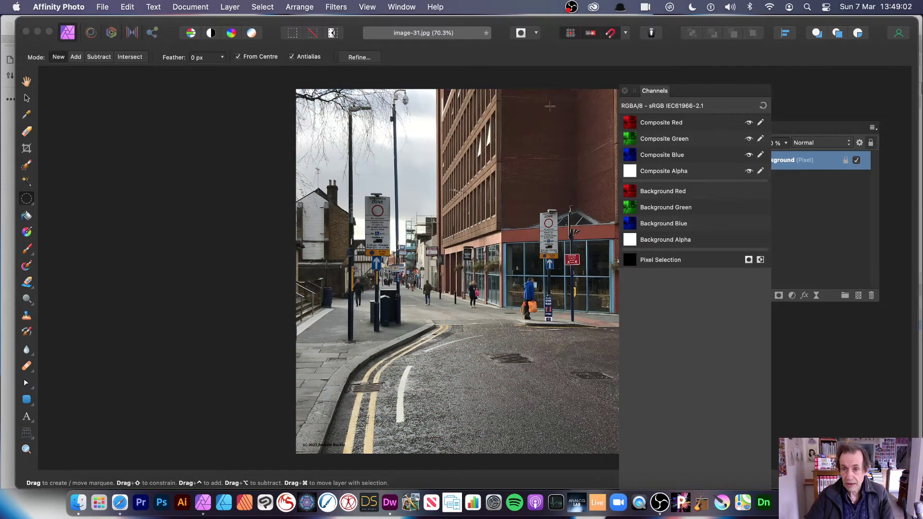
pyautogui.click(626, 92)
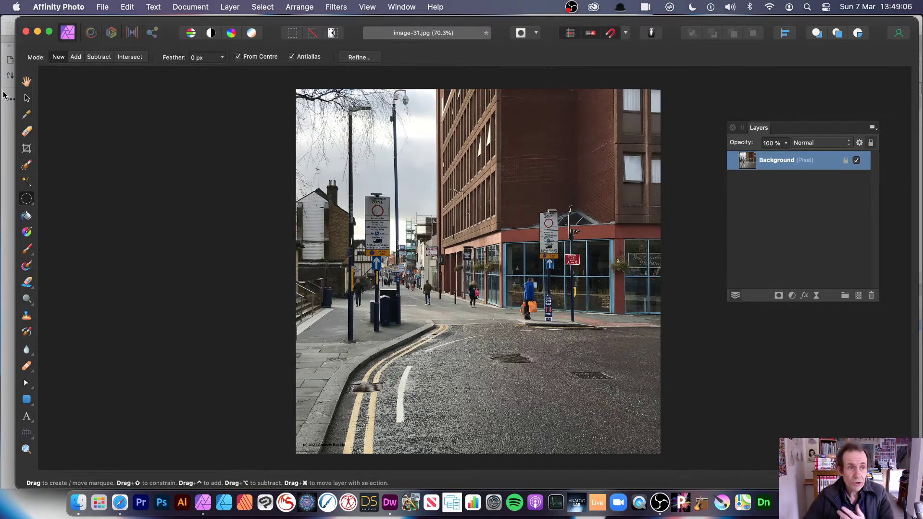
# Duplicate the photo layer, then shrink the copy, move it up-left and tilt it about 30°
pyautogui.press('v')
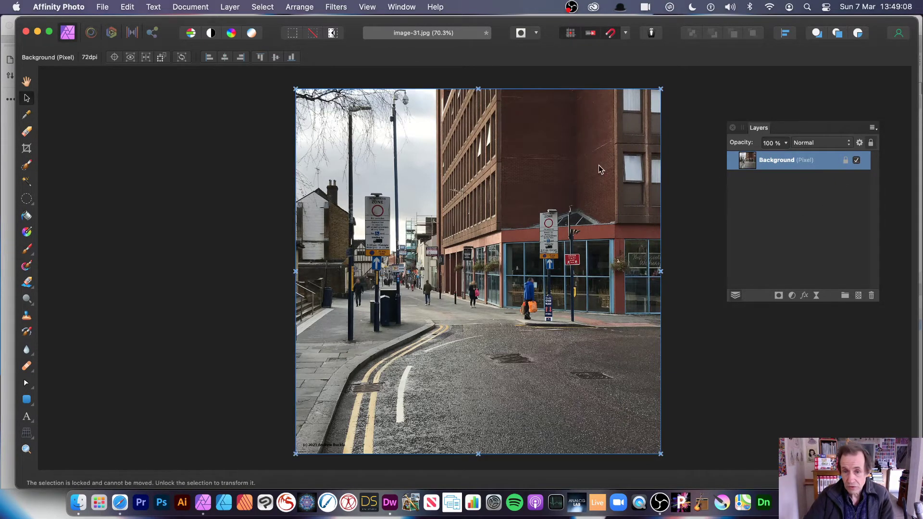
pyautogui.click(230, 8)
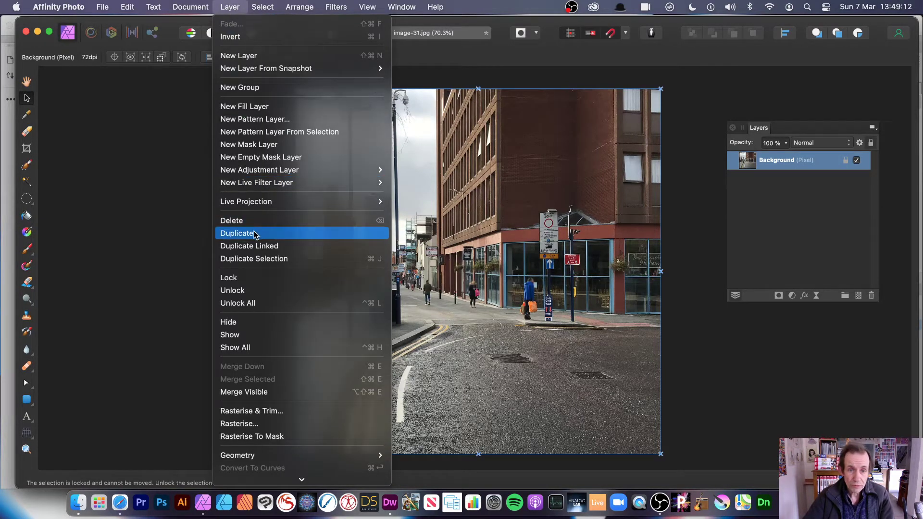
pyautogui.click(238, 233)
pyautogui.moveTo(295, 89); pyautogui.dragTo(447, 247)
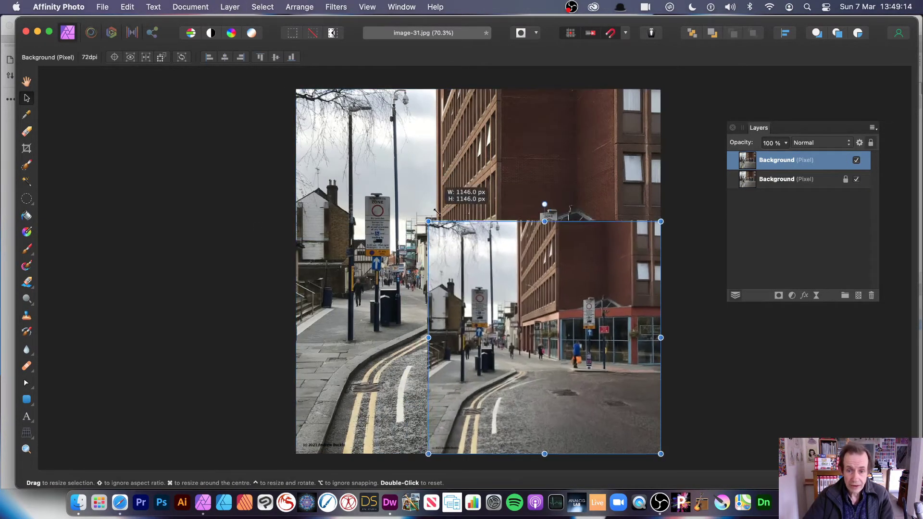
pyautogui.moveTo(509, 351)
pyautogui.mouseDown()
pyautogui.moveTo(409, 235)
pyautogui.moveTo(406, 252)
pyautogui.mouseUp()
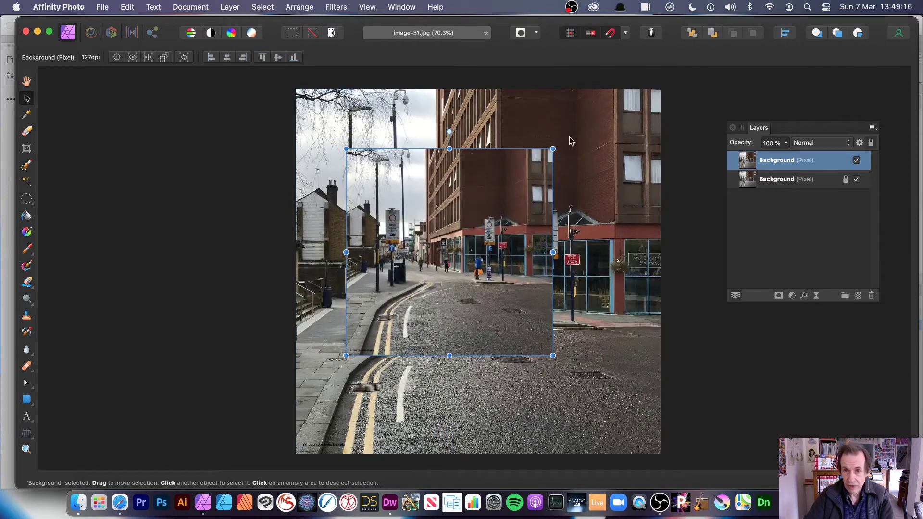
pyautogui.moveTo(558, 143); pyautogui.dragTo(474, 125)
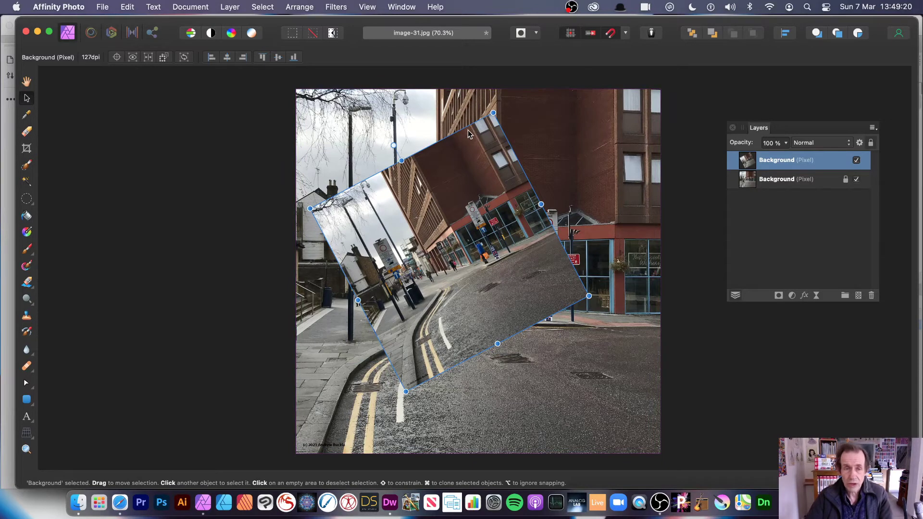
# Apply a -100% Lens Distortion to the rotated duplicate, with its centre moved down and left
pyautogui.click(342, 9)
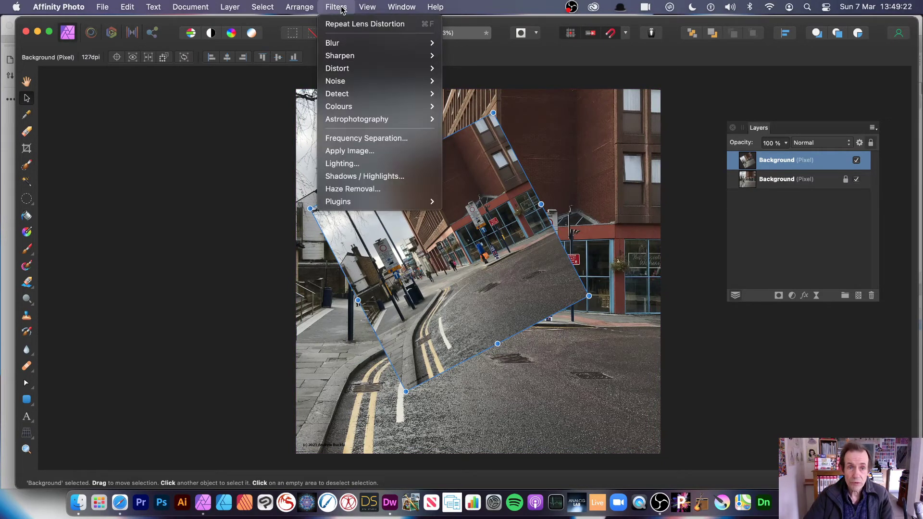
pyautogui.moveTo(338, 69)
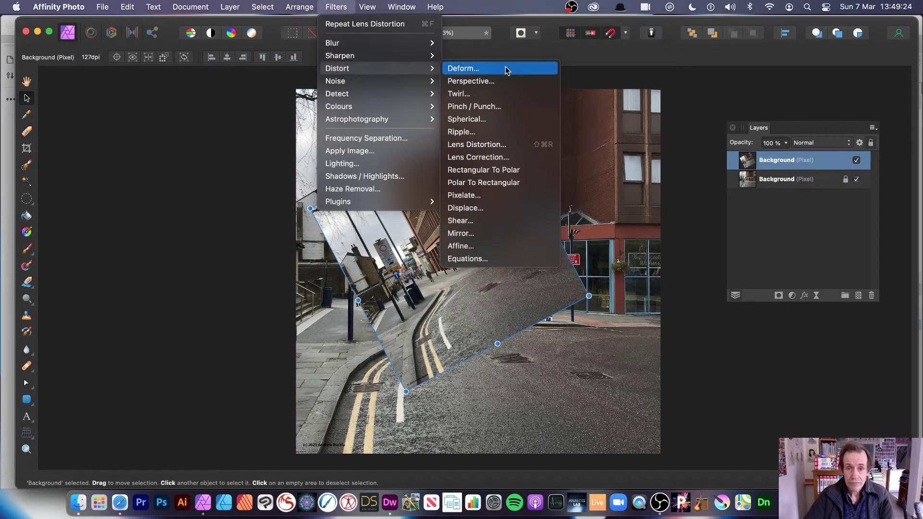
pyautogui.click(504, 148)
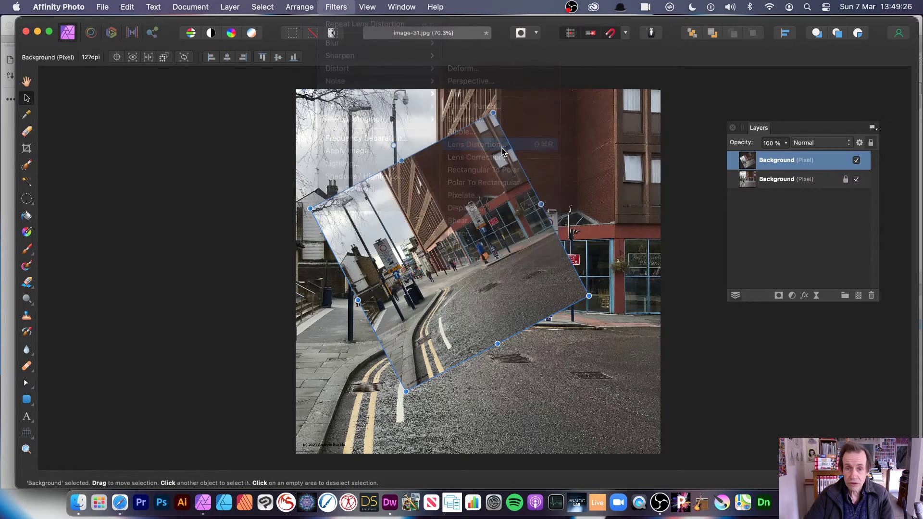
pyautogui.moveTo(807, 433); pyautogui.dragTo(698, 423)
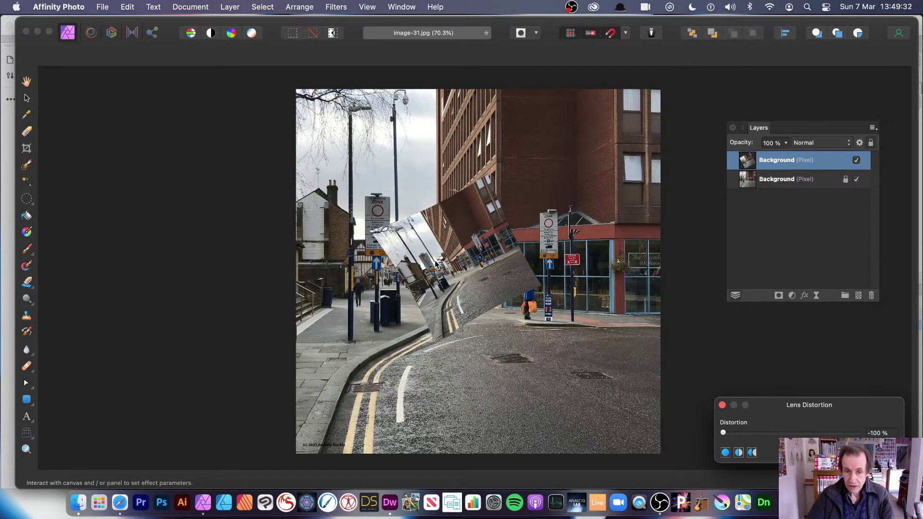
pyautogui.moveTo(435, 260)
pyautogui.mouseDown()
pyautogui.moveTo(321, 356)
pyautogui.moveTo(261, 327)
pyautogui.moveTo(343, 340)
pyautogui.mouseUp()
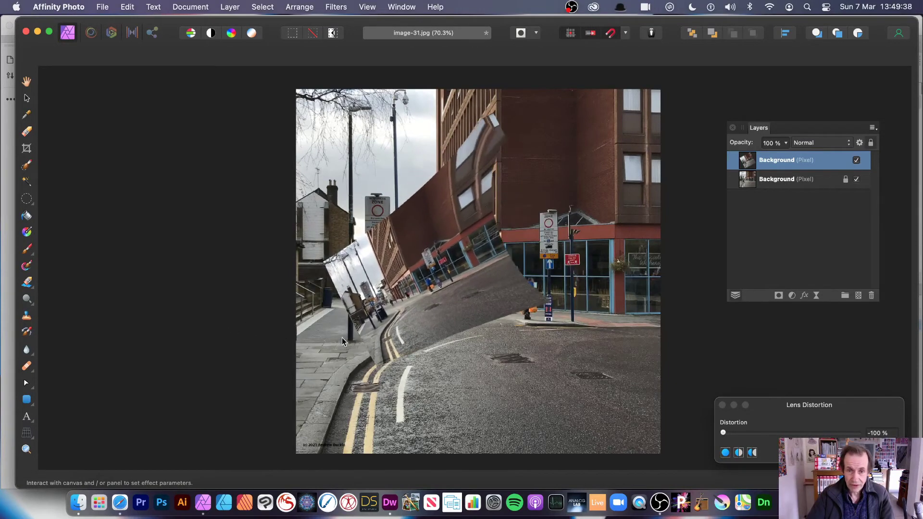
pyautogui.moveTo(341, 337); pyautogui.dragTo(325, 347)
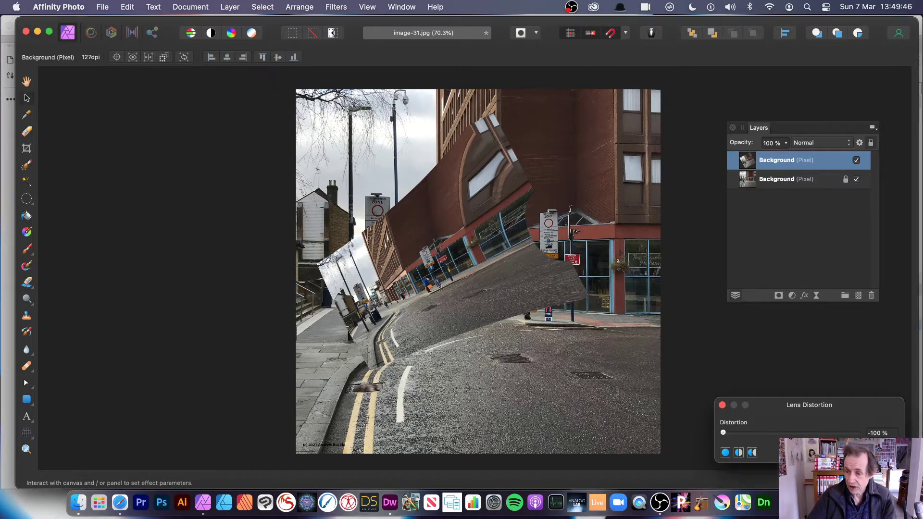
pyautogui.click(880, 452)
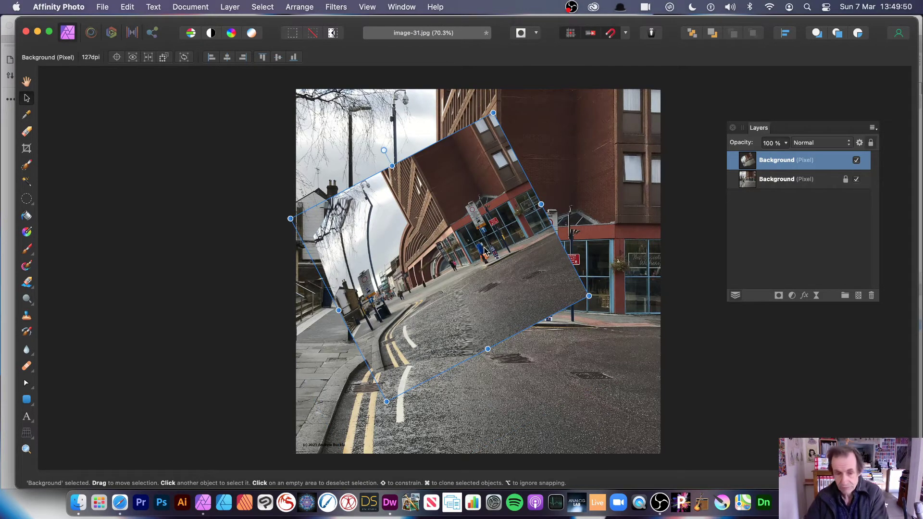
# Delete the distorted duplicate and draw a white donut over the right side of the photo
pyautogui.press('Delete')
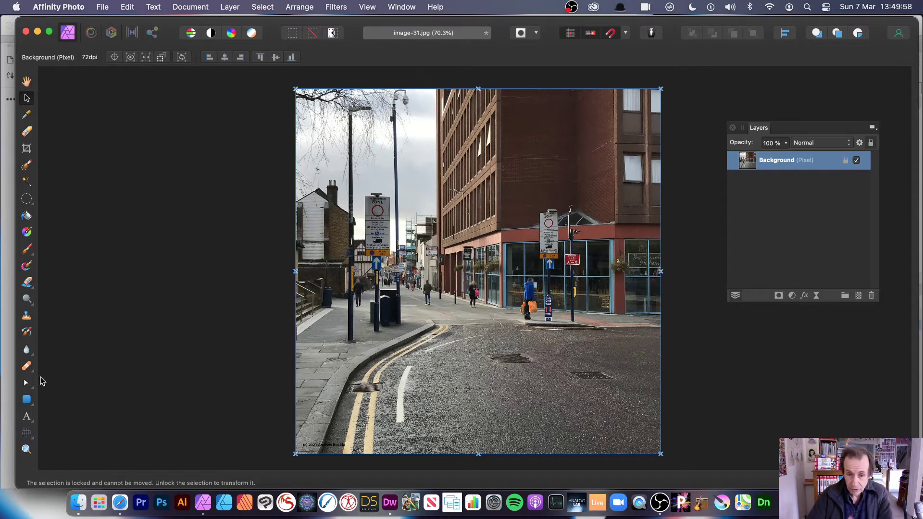
pyautogui.click(25, 401)
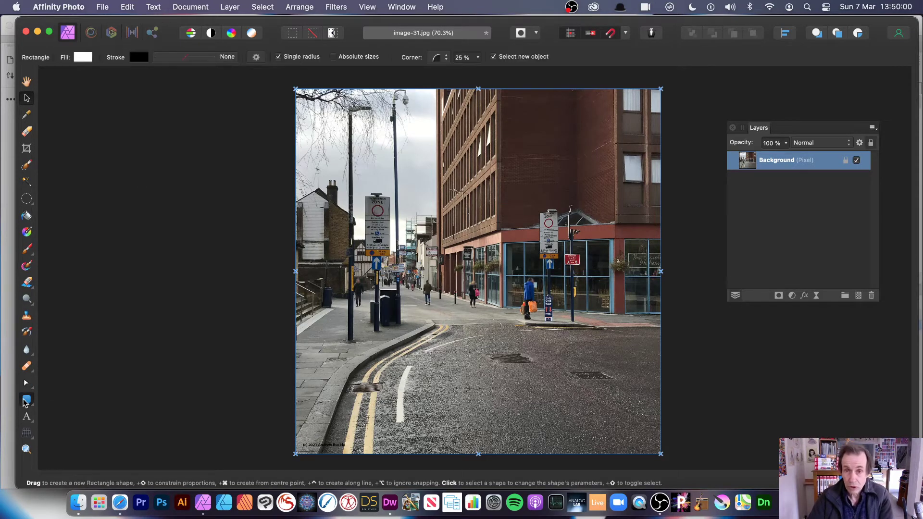
pyautogui.click(26, 401)
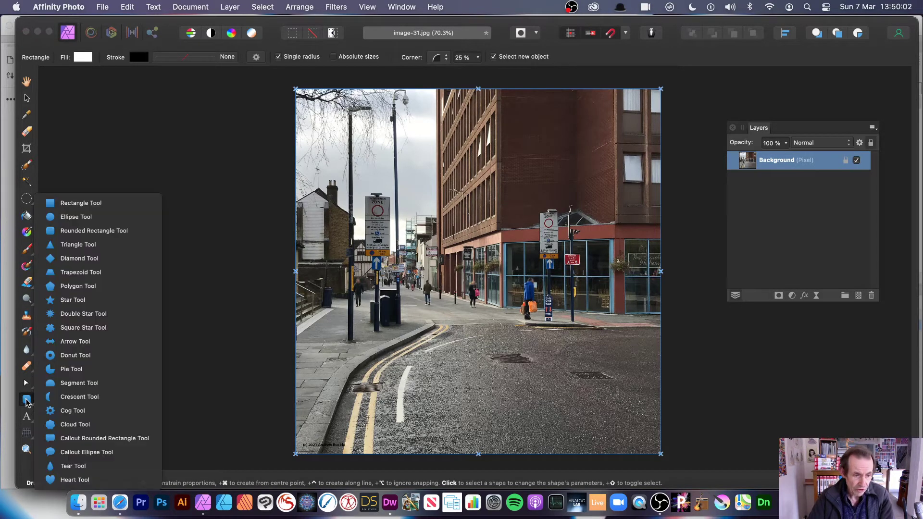
pyautogui.click(78, 364)
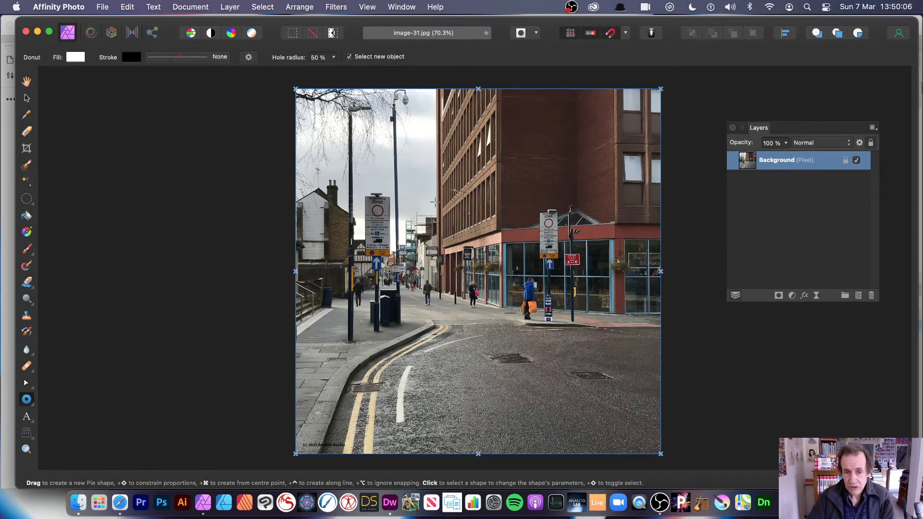
pyautogui.moveTo(435, 201); pyautogui.dragTo(608, 383)
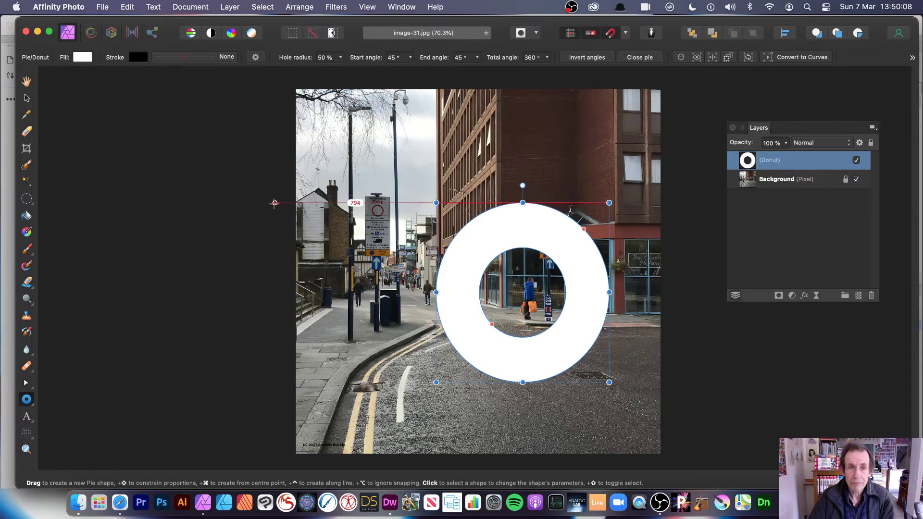
# Rasterise the white donut and preview a 100% Lens Distortion with its centre moved across the ring
pyautogui.click(332, 6)
pyautogui.moveTo(338, 68)
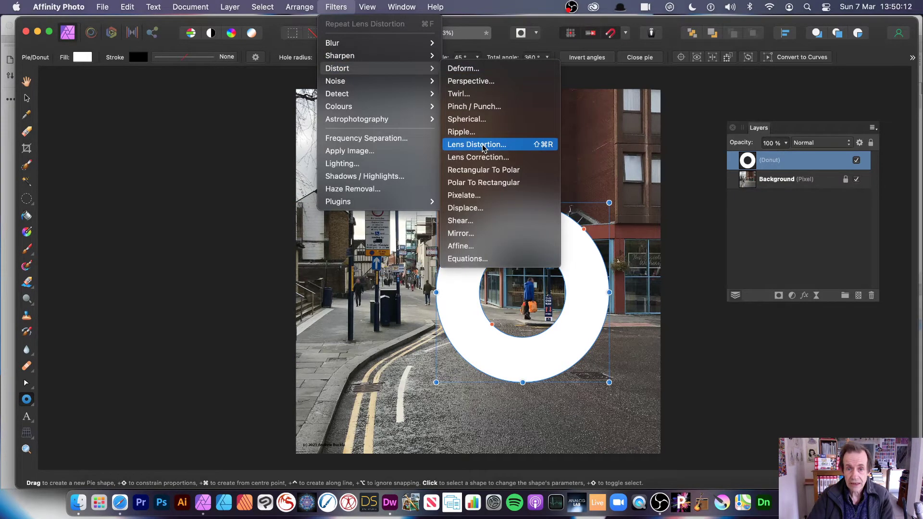
pyautogui.click(482, 146)
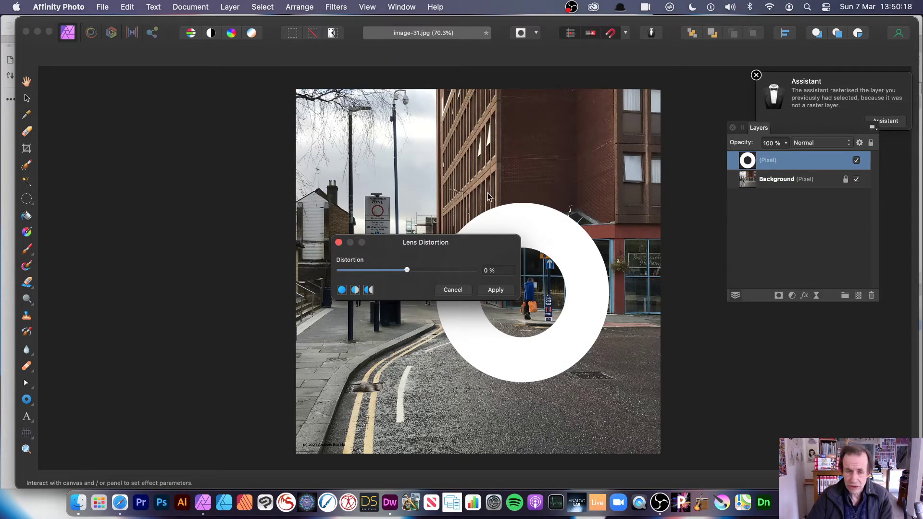
pyautogui.moveTo(407, 270); pyautogui.dragTo(460, 270)
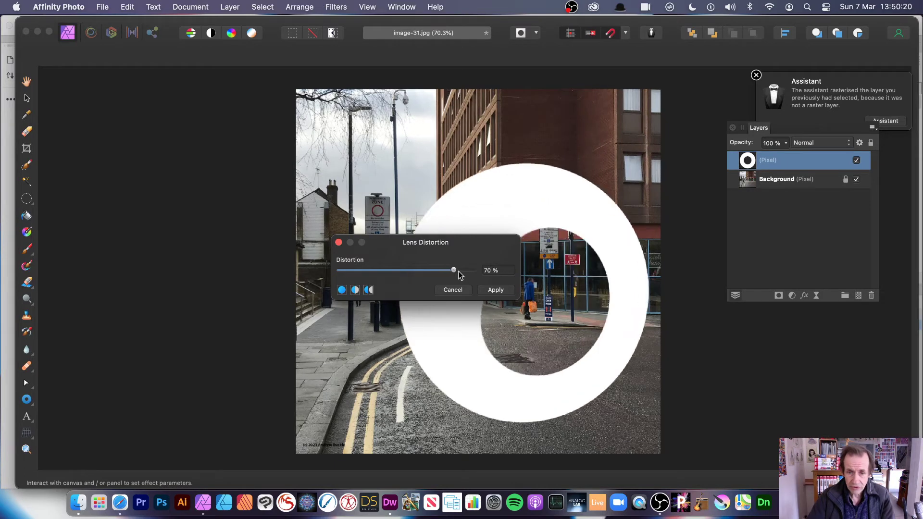
pyautogui.moveTo(632, 218)
pyautogui.mouseDown()
pyautogui.moveTo(561, 303)
pyautogui.moveTo(425, 386)
pyautogui.moveTo(399, 342)
pyautogui.mouseUp()
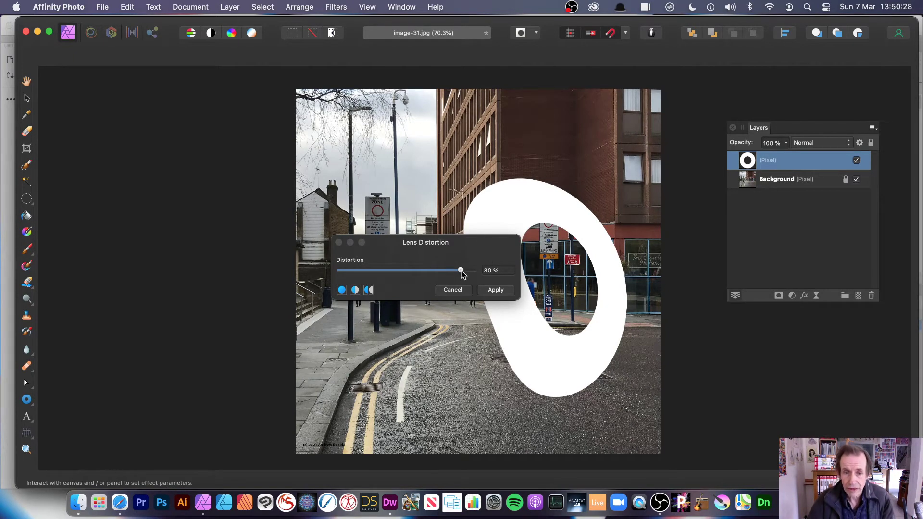
pyautogui.moveTo(462, 270); pyautogui.dragTo(474, 271)
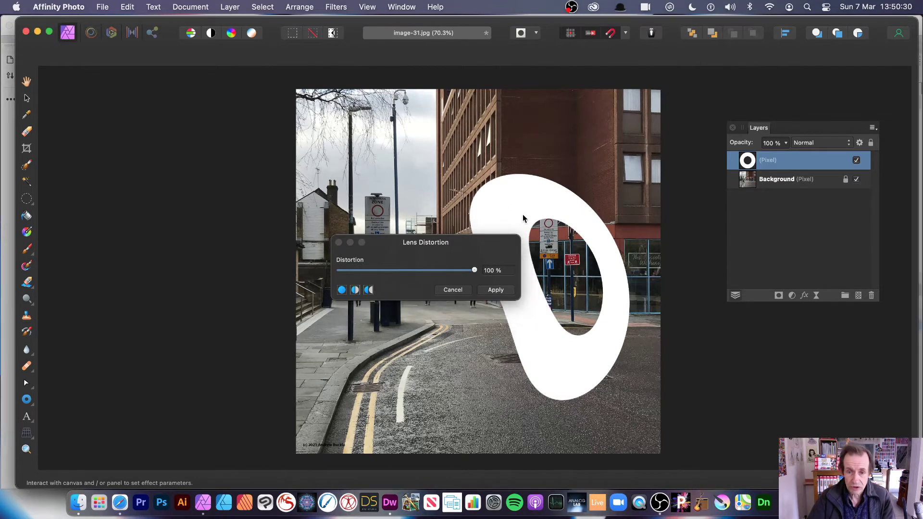
pyautogui.moveTo(523, 214)
pyautogui.mouseDown()
pyautogui.moveTo(549, 334)
pyautogui.moveTo(595, 309)
pyautogui.moveTo(670, 318)
pyautogui.moveTo(623, 309)
pyautogui.moveTo(641, 316)
pyautogui.mouseUp()
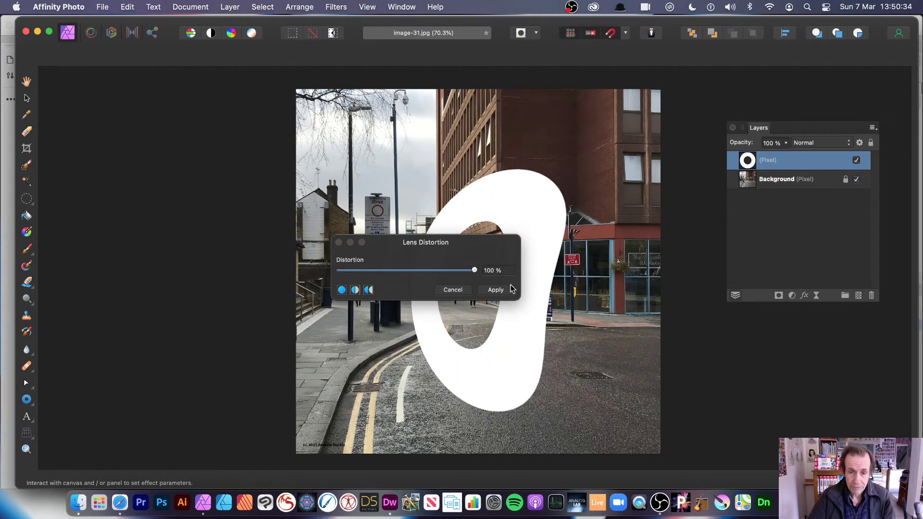
# Apply the donut's distortion, then apply a second Lens Distortion at 79%
pyautogui.click(494, 289)
pyautogui.click(336, 7)
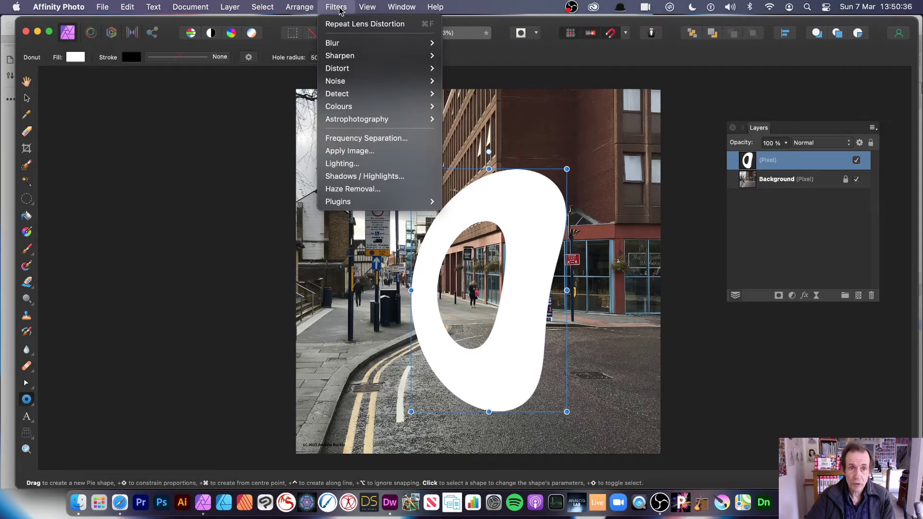
pyautogui.moveTo(336, 68)
pyautogui.click(476, 145)
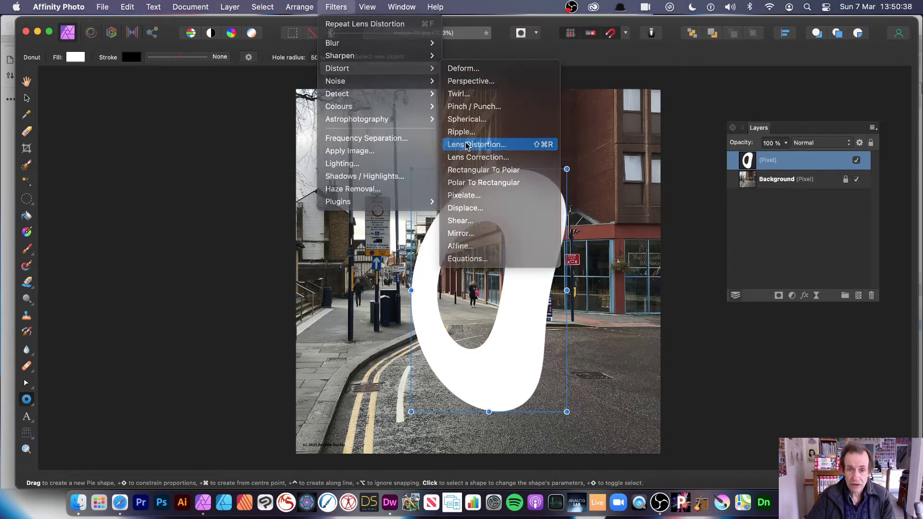
pyautogui.moveTo(788, 431); pyautogui.dragTo(842, 432)
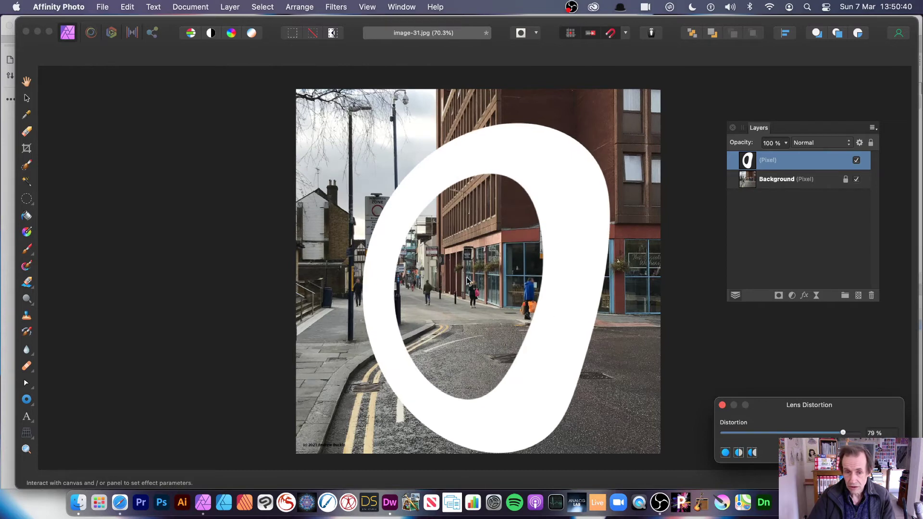
pyautogui.moveTo(505, 288); pyautogui.dragTo(615, 326)
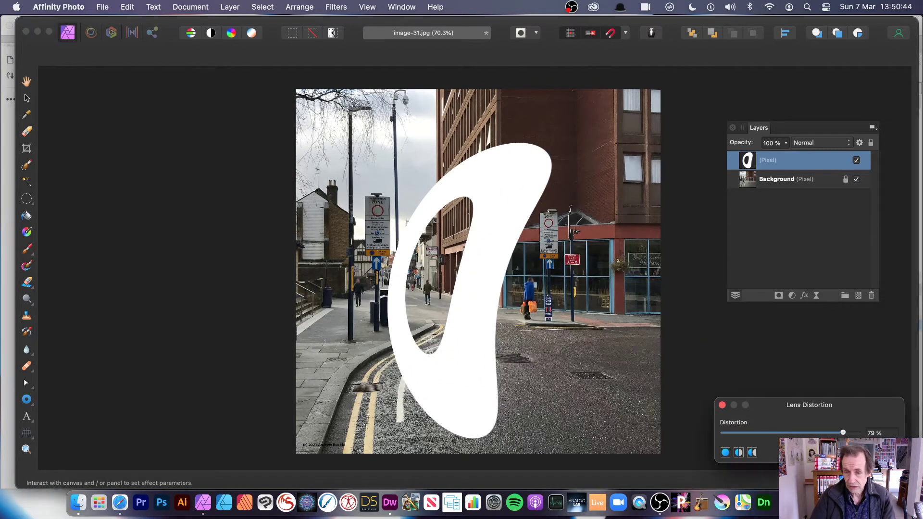
pyautogui.press('Return')
# Repeat Lens Distortion twice, then delete the warped shape layer
pyautogui.click(346, 8)
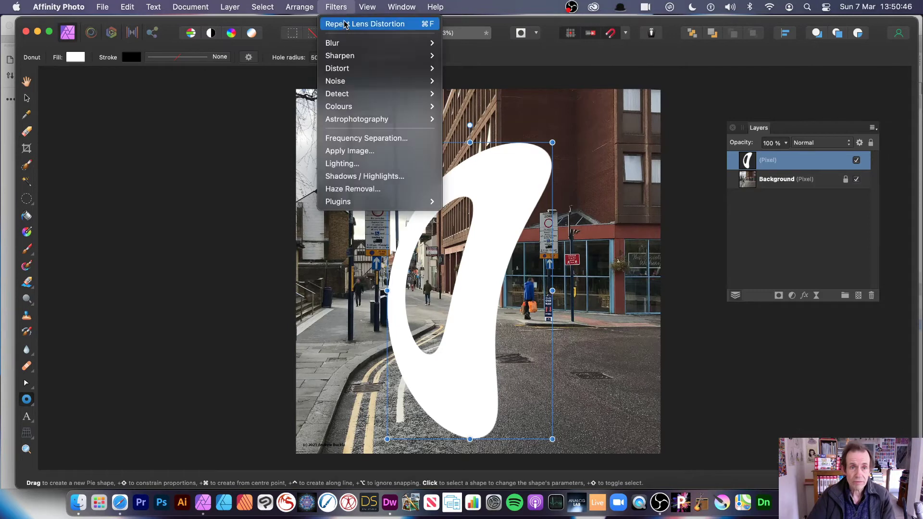
pyautogui.click(342, 23)
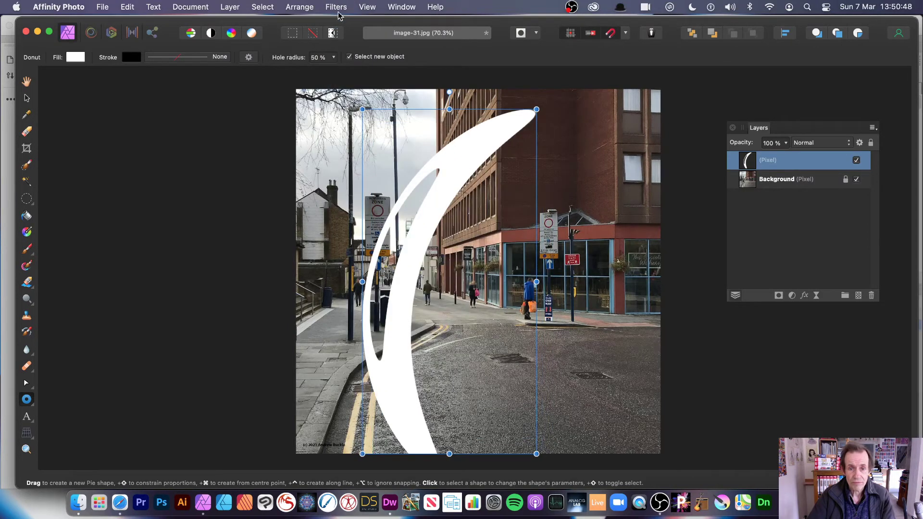
pyautogui.click(330, 7)
pyautogui.click(332, 23)
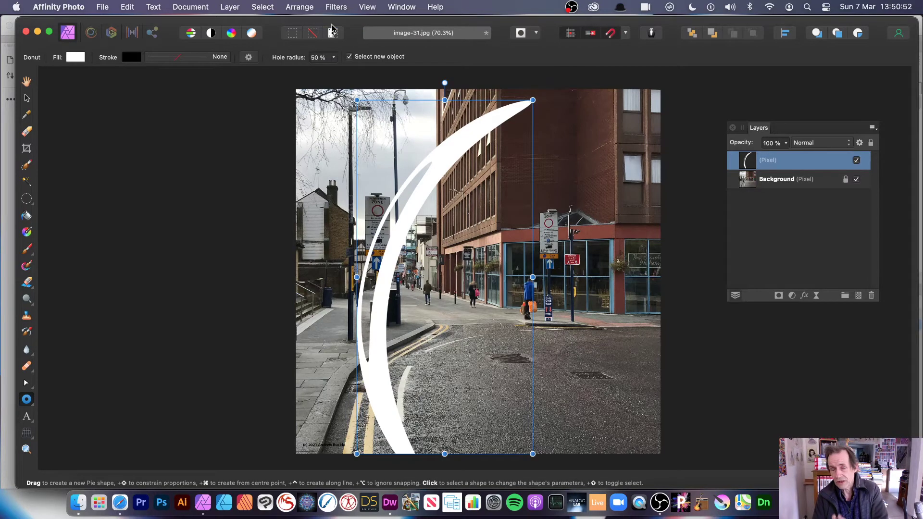
pyautogui.press('Delete')
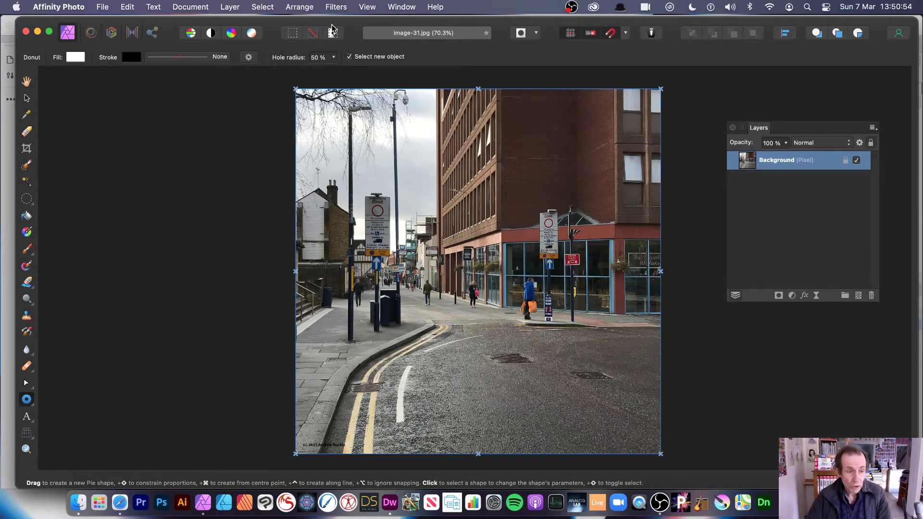
# Select the black letter A with the Artistic Text tool and enlarge it over the road
pyautogui.click(28, 419)
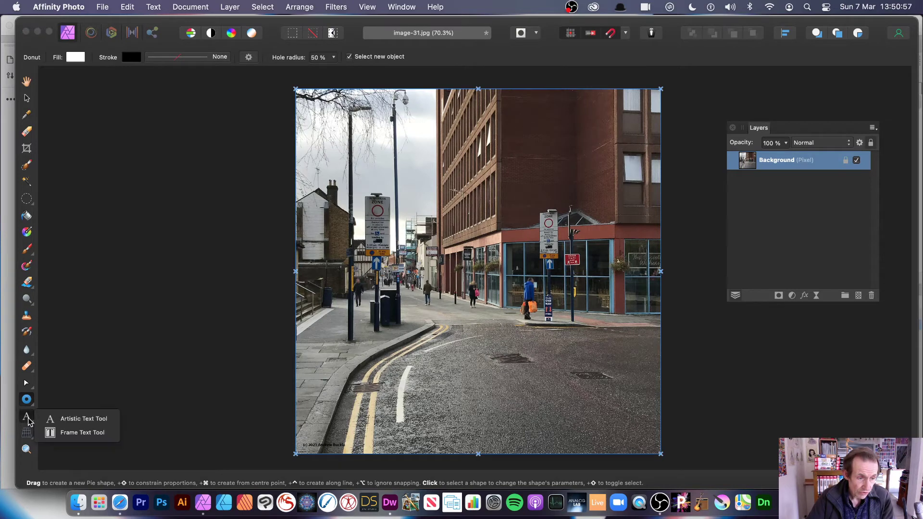
pyautogui.click(87, 419)
pyautogui.click(474, 258)
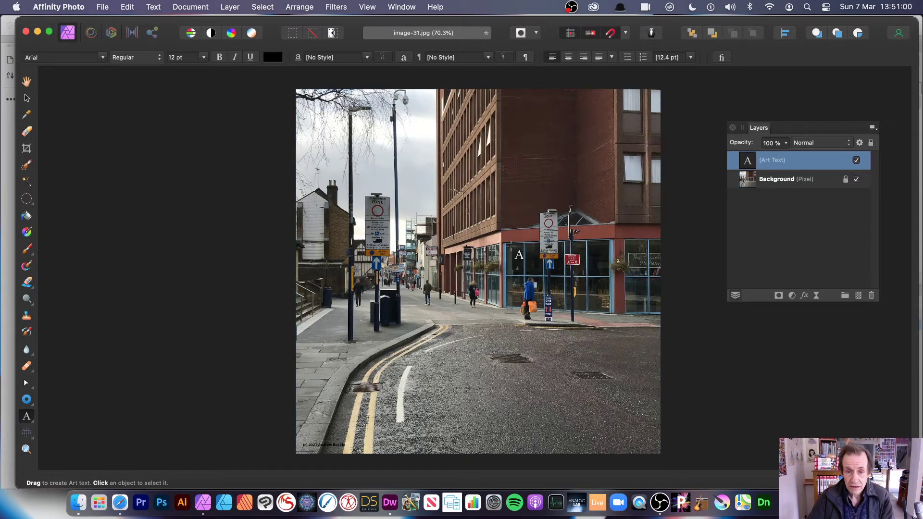
pyautogui.moveTo(511, 247); pyautogui.dragTo(518, 255)
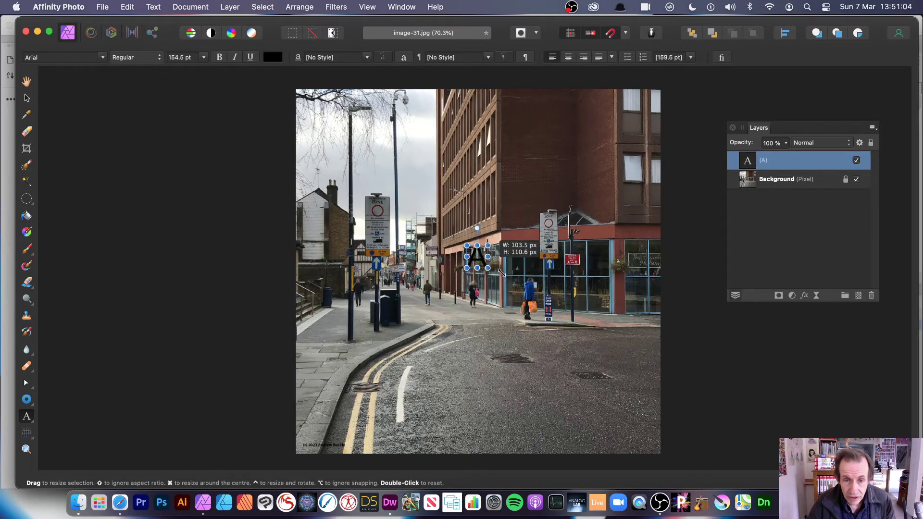
pyautogui.moveTo(467, 246); pyautogui.dragTo(627, 416)
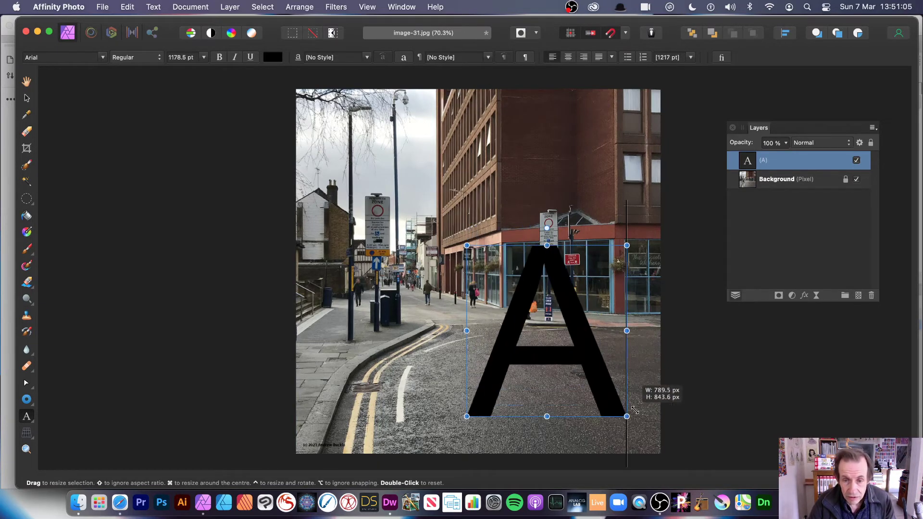
# Move the A up-left, enlarge it to about 1687 pt and nudge it left
pyautogui.click(27, 97)
pyautogui.moveTo(556, 264); pyautogui.dragTo(492, 153)
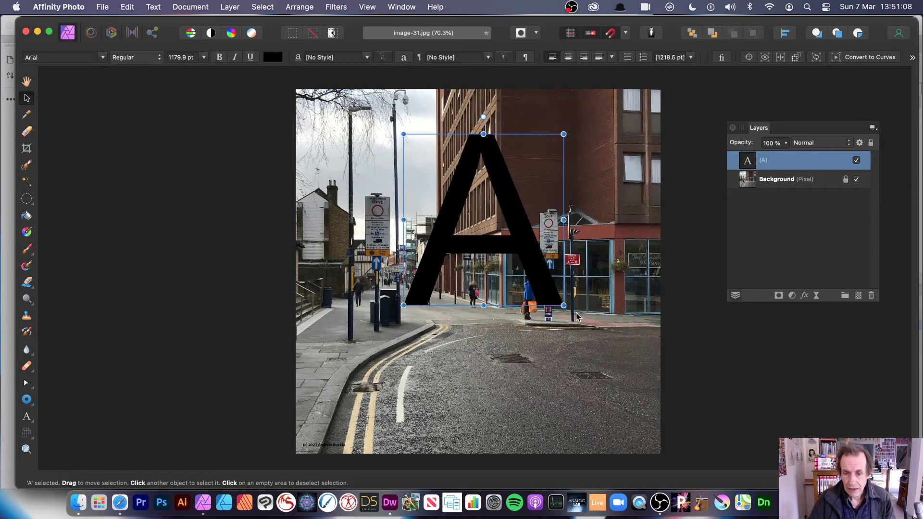
pyautogui.moveTo(563, 305); pyautogui.dragTo(632, 378)
pyautogui.moveTo(596, 319); pyautogui.dragTo(557, 324)
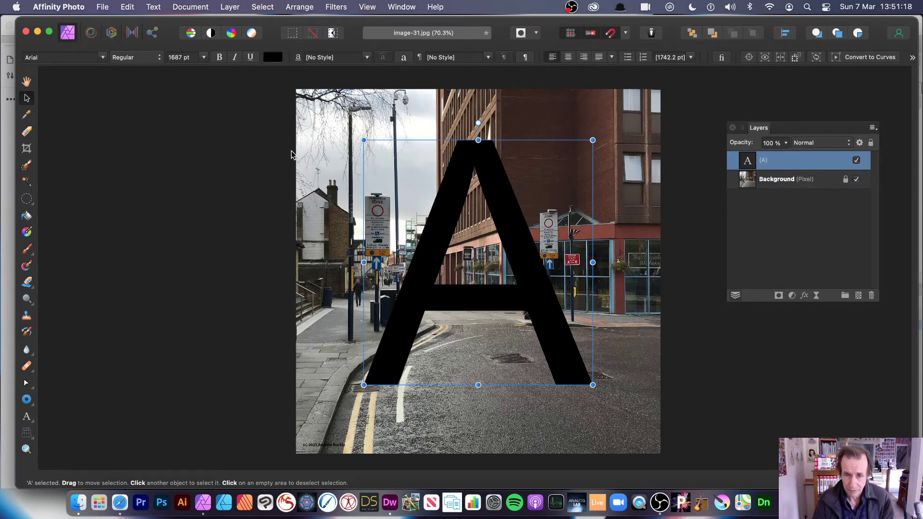
# Rasterise the letter A and apply a 58% Lens Distortion to it
pyautogui.click(341, 7)
pyautogui.moveTo(337, 68)
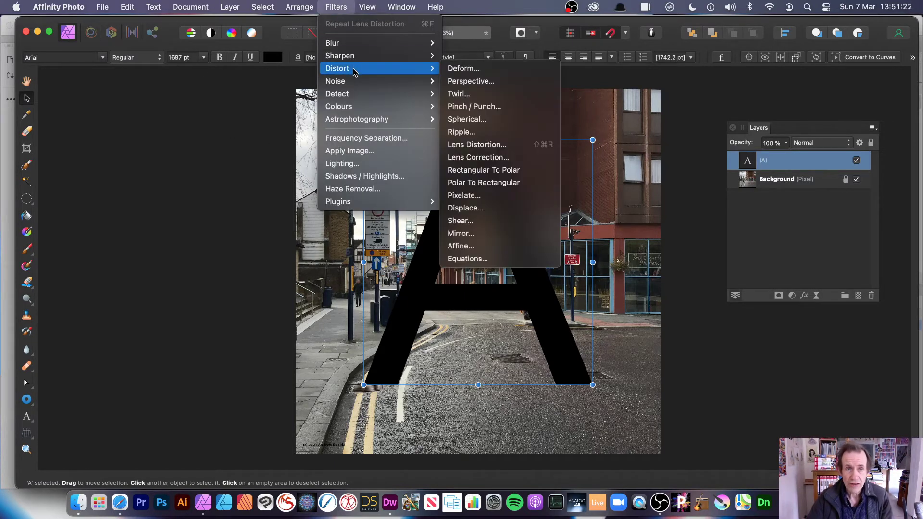
pyautogui.click(522, 146)
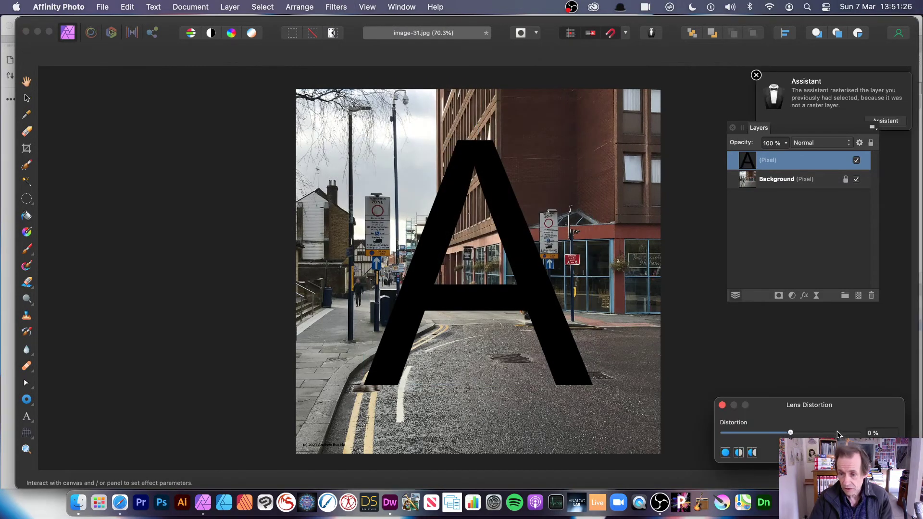
pyautogui.moveTo(764, 439)
pyautogui.mouseDown()
pyautogui.moveTo(585, 230)
pyautogui.moveTo(653, 226)
pyautogui.mouseUp()
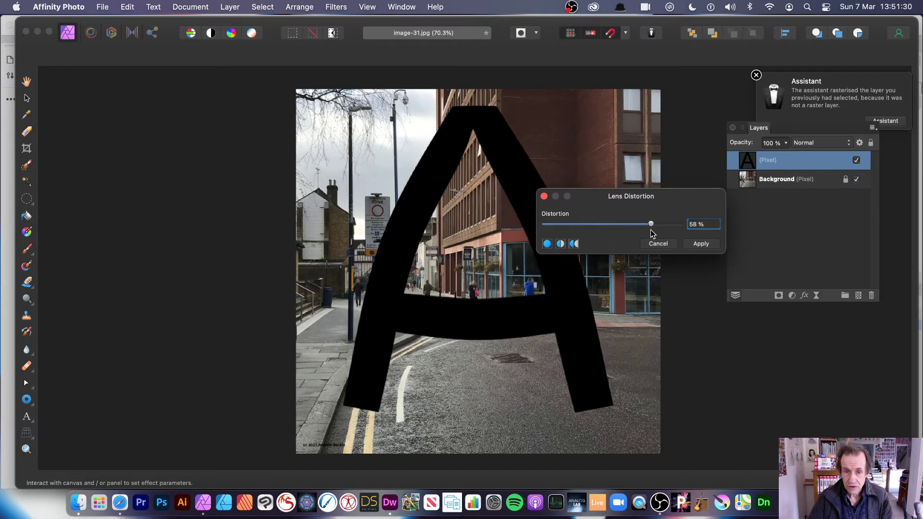
pyautogui.moveTo(440, 239); pyautogui.dragTo(383, 217)
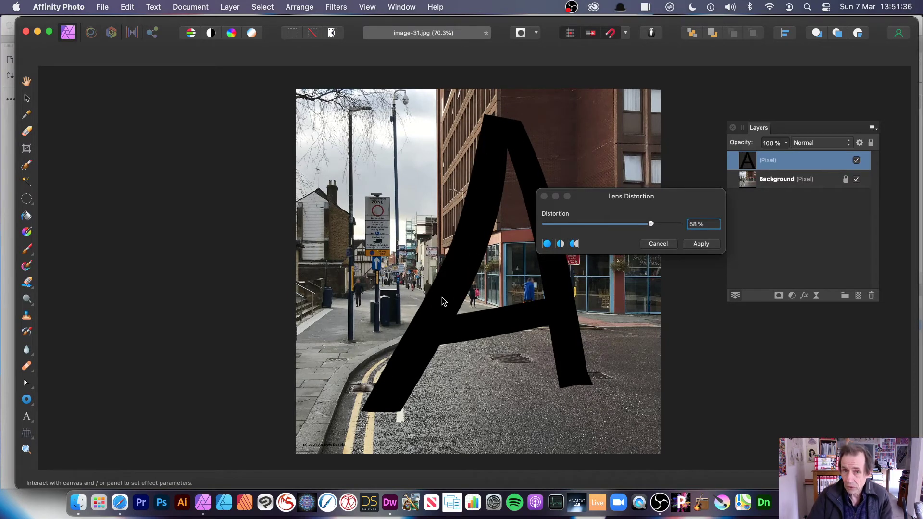
pyautogui.click(699, 244)
# Repeat the lens distortion on the letter A two more times
pyautogui.click(345, 7)
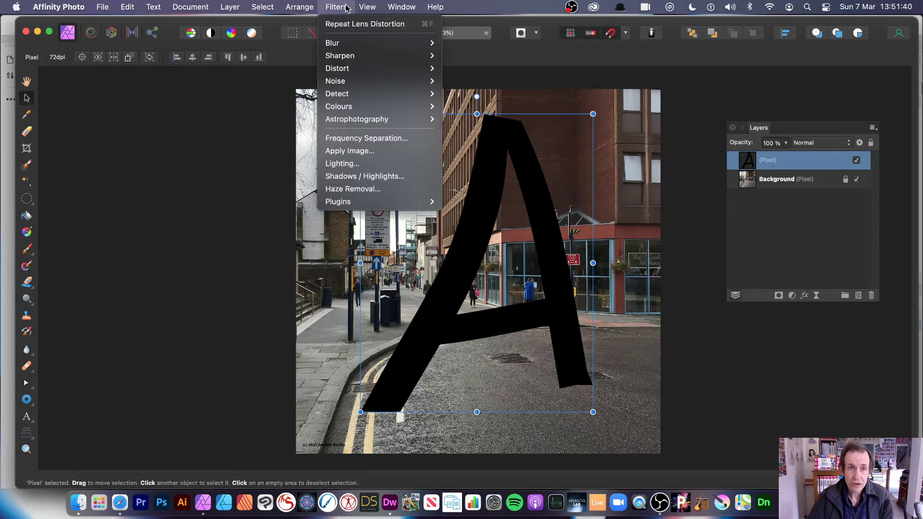
pyautogui.click(352, 24)
pyautogui.click(339, 7)
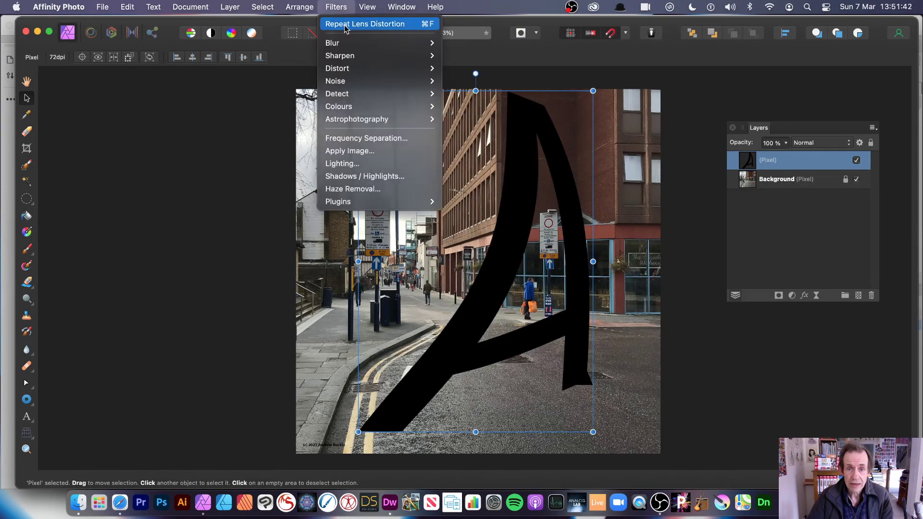
pyautogui.click(344, 25)
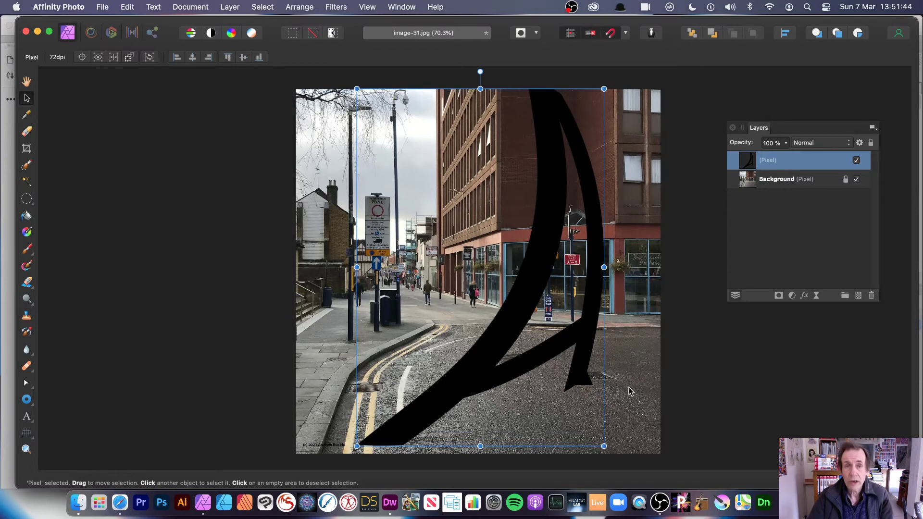
# Delete the warped letter Pixel layer and dismiss the open menu
pyautogui.press('Delete')
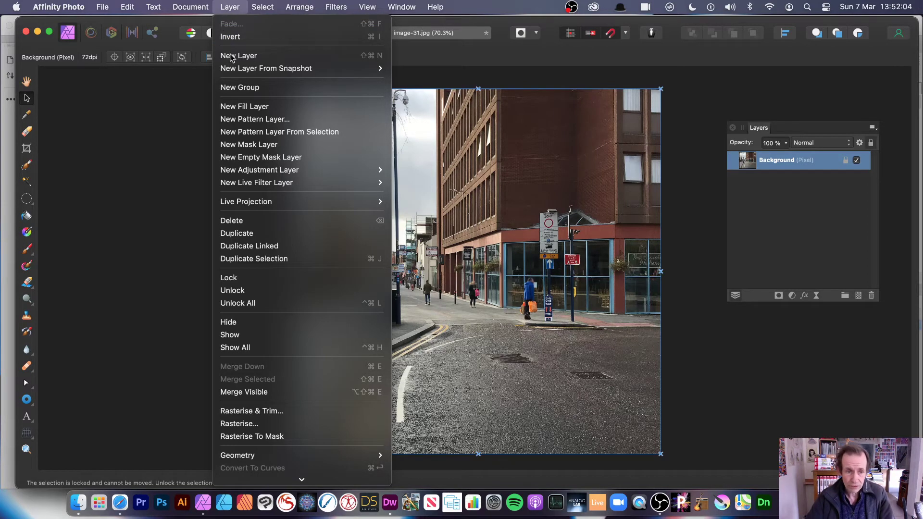
pyautogui.moveTo(255, 182)
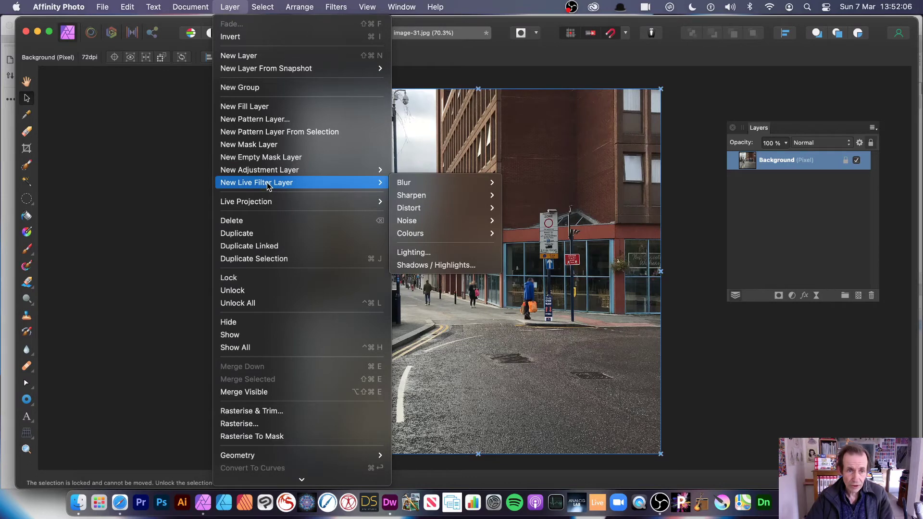
pyautogui.moveTo(409, 207)
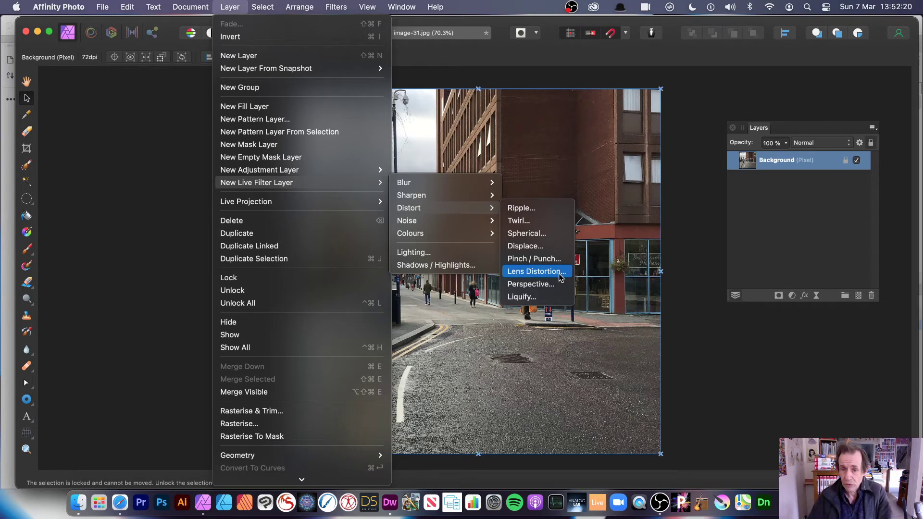
pyautogui.press('Escape')
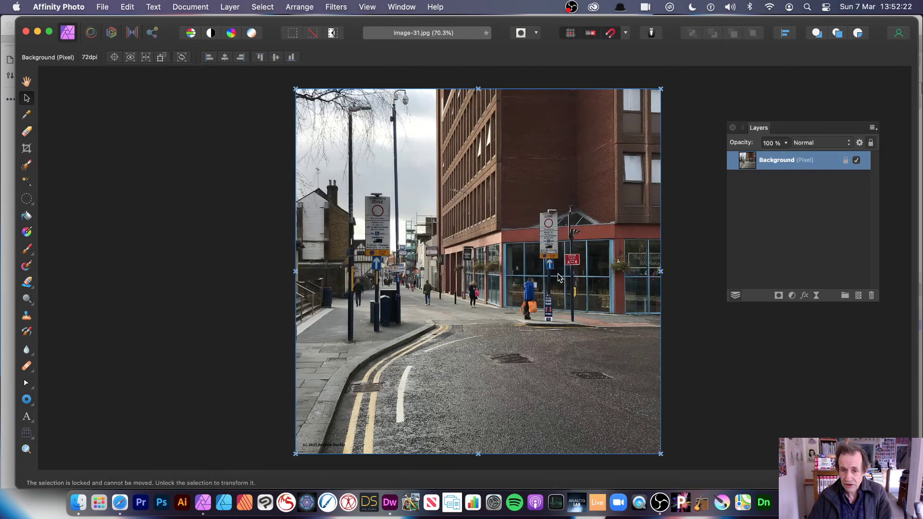
# Set the live Lens Distortion to an 82% fisheye bulge and try a lower opacity
pyautogui.moveTo(827, 385)
pyautogui.mouseDown()
pyautogui.moveTo(759, 311)
pyautogui.moveTo(297, 187)
pyautogui.moveTo(339, 226)
pyautogui.mouseUp()
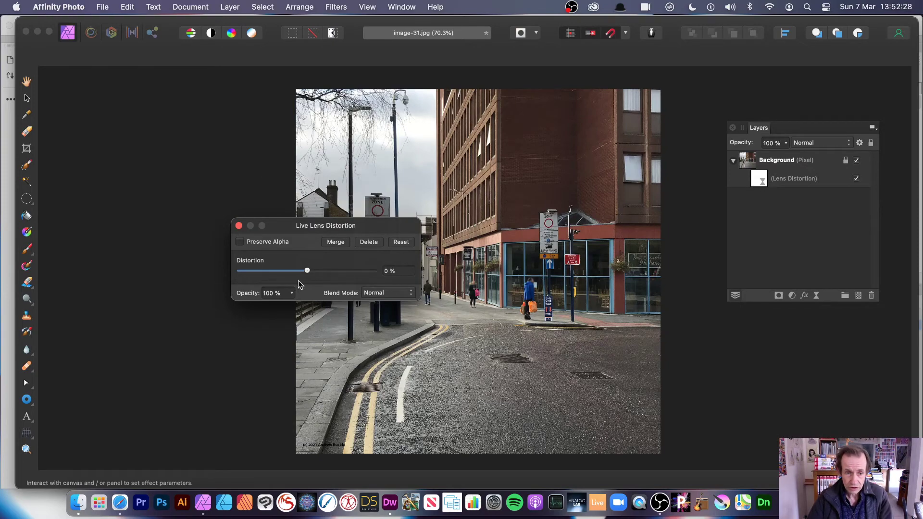
pyautogui.moveTo(306, 270); pyautogui.dragTo(374, 271)
pyautogui.moveTo(566, 272)
pyautogui.mouseDown()
pyautogui.moveTo(557, 214)
pyautogui.moveTo(639, 145)
pyautogui.moveTo(419, 349)
pyautogui.moveTo(437, 372)
pyautogui.moveTo(481, 271)
pyautogui.moveTo(471, 223)
pyautogui.moveTo(520, 219)
pyautogui.moveTo(503, 214)
pyautogui.mouseUp()
pyautogui.moveTo(372, 271)
pyautogui.mouseDown()
pyautogui.moveTo(338, 272)
pyautogui.moveTo(363, 274)
pyautogui.mouseUp()
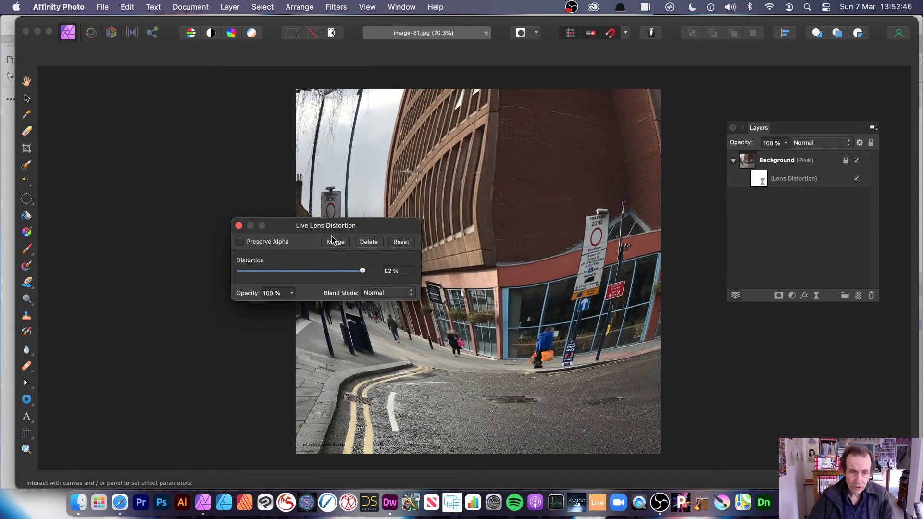
pyautogui.click(291, 294)
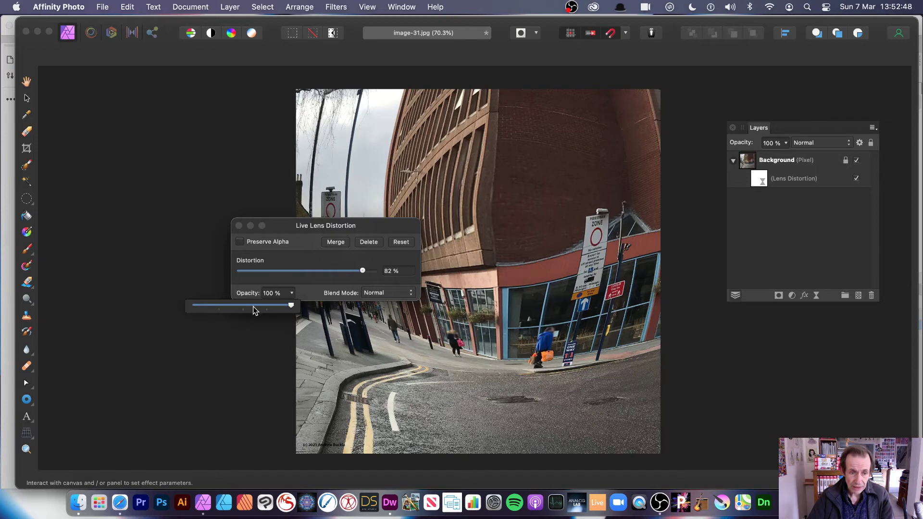
pyautogui.moveTo(255, 305)
pyautogui.mouseDown()
pyautogui.moveTo(234, 305)
pyautogui.moveTo(291, 305)
pyautogui.mouseUp()
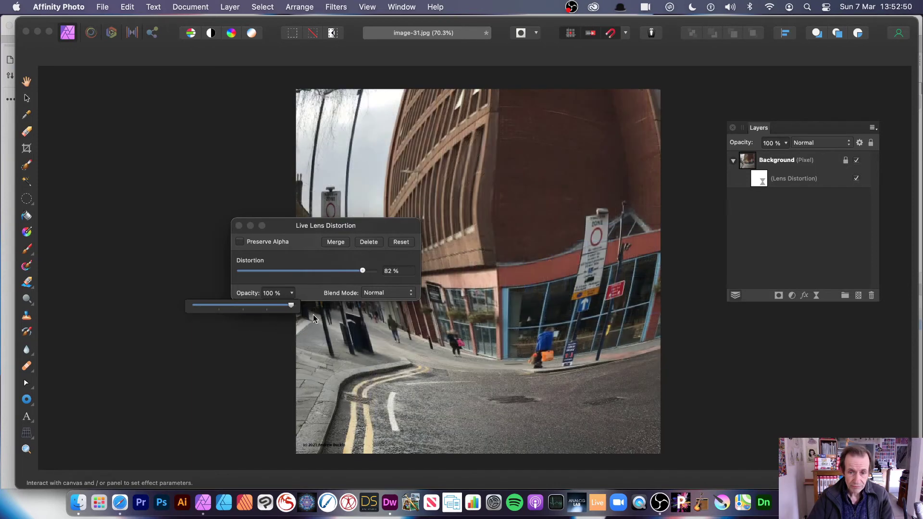
# Restore 100% opacity, switch the filter to Colour Burn, and close its settings
pyautogui.click(392, 289)
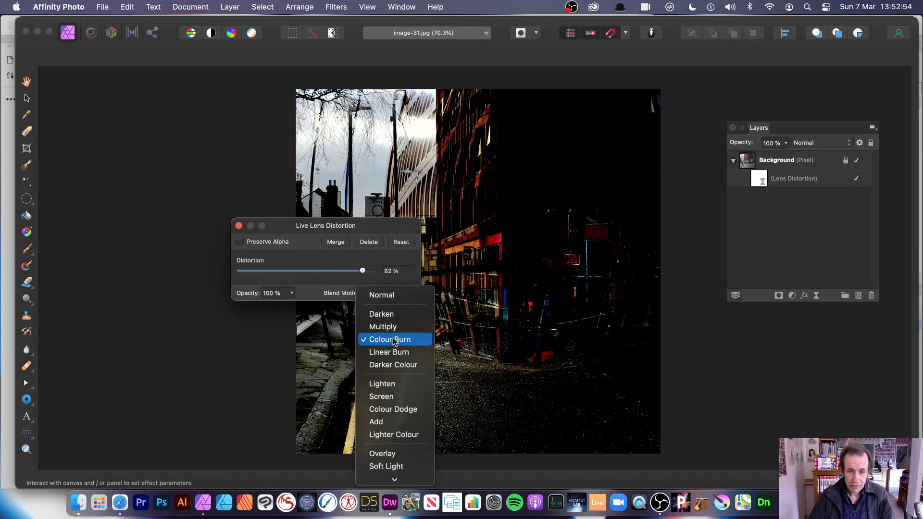
pyautogui.click(393, 342)
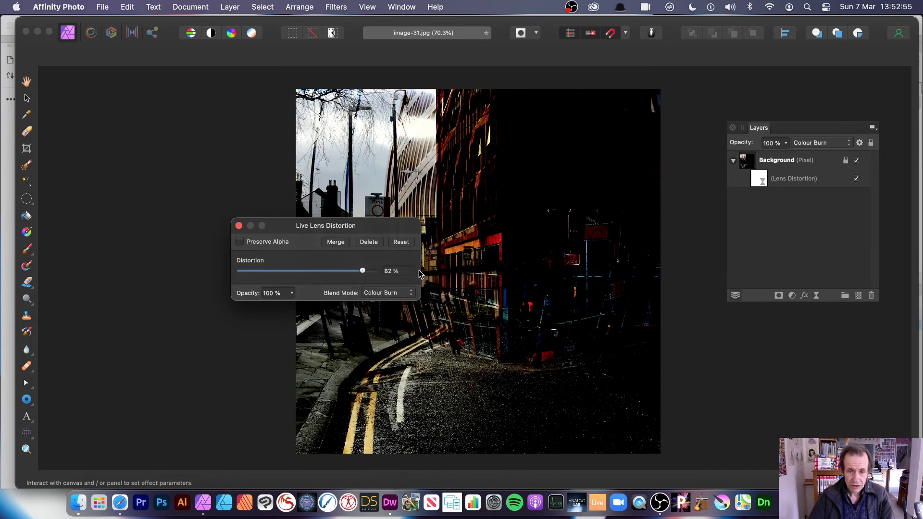
pyautogui.click(239, 226)
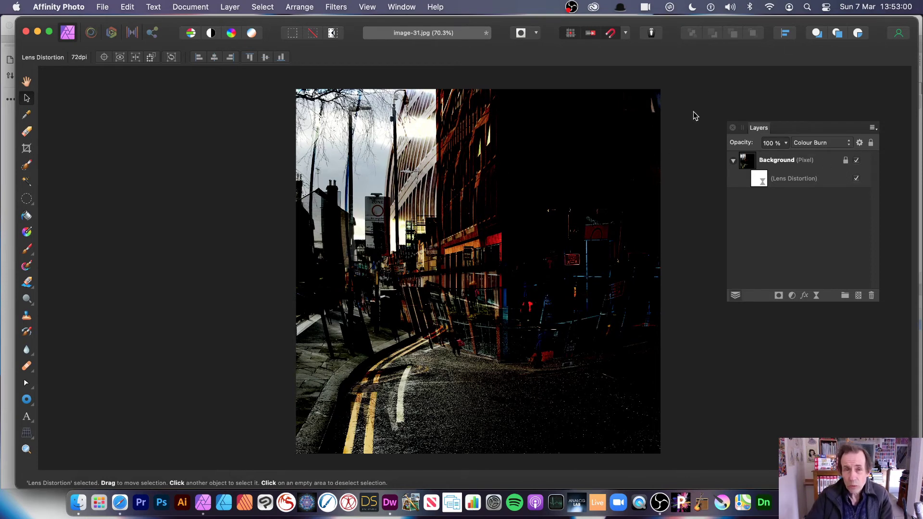
pyautogui.click(858, 179)
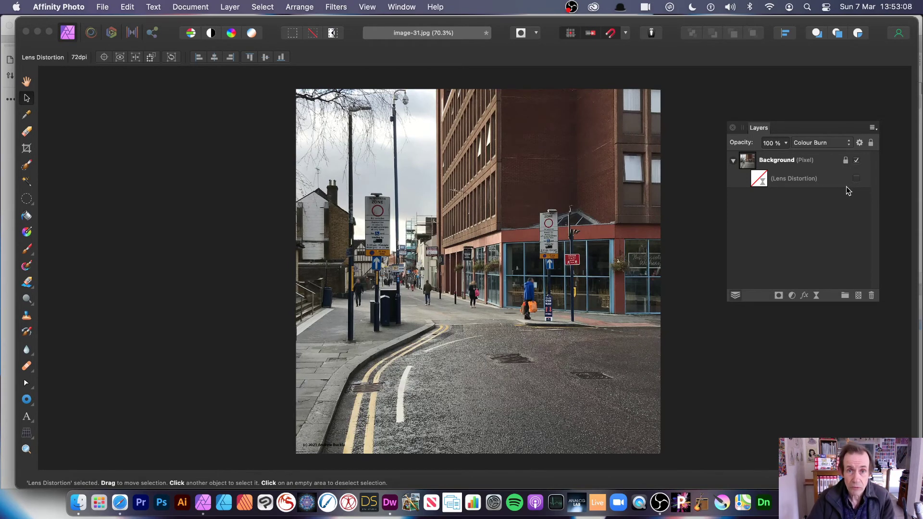
pyautogui.click(856, 178)
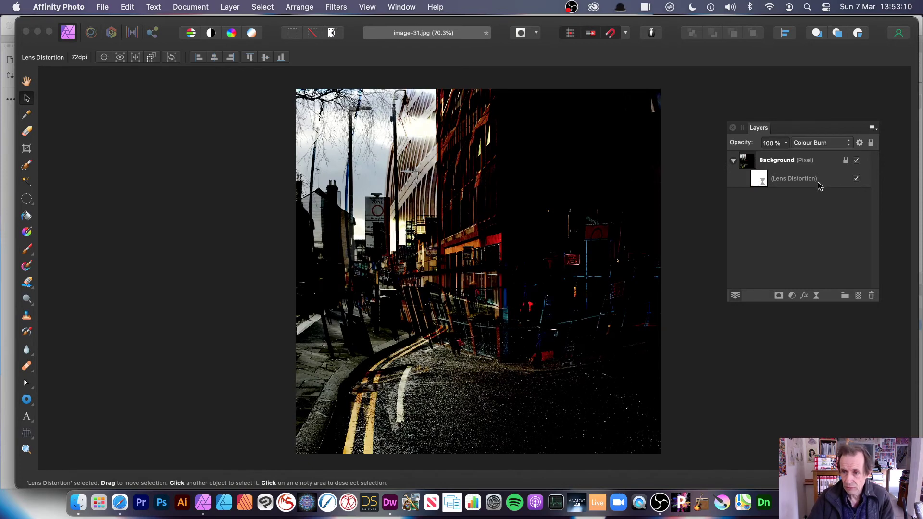
# Reopen the Lens Distortion layer's settings, change its blend mode to Lighten, and close them
pyautogui.click(761, 182)
pyautogui.doubleClick(759, 182)
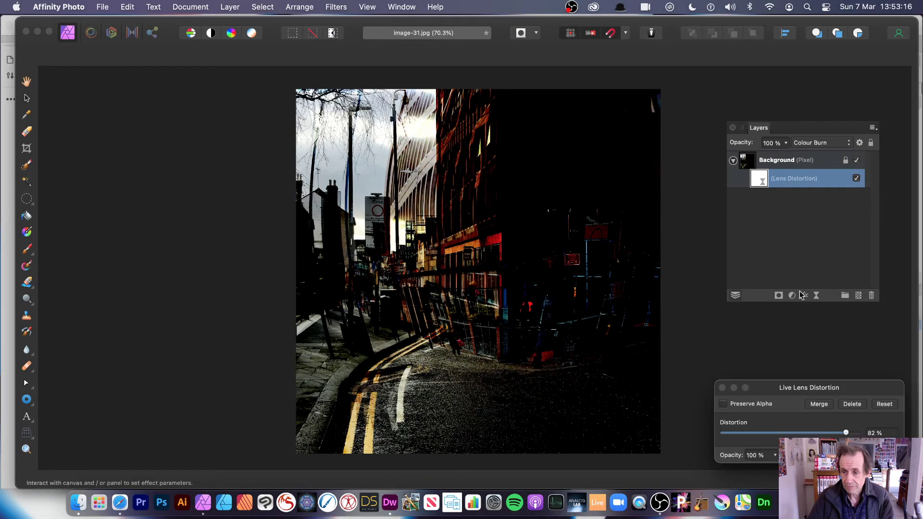
pyautogui.moveTo(813, 387); pyautogui.dragTo(488, 173)
pyautogui.click(551, 242)
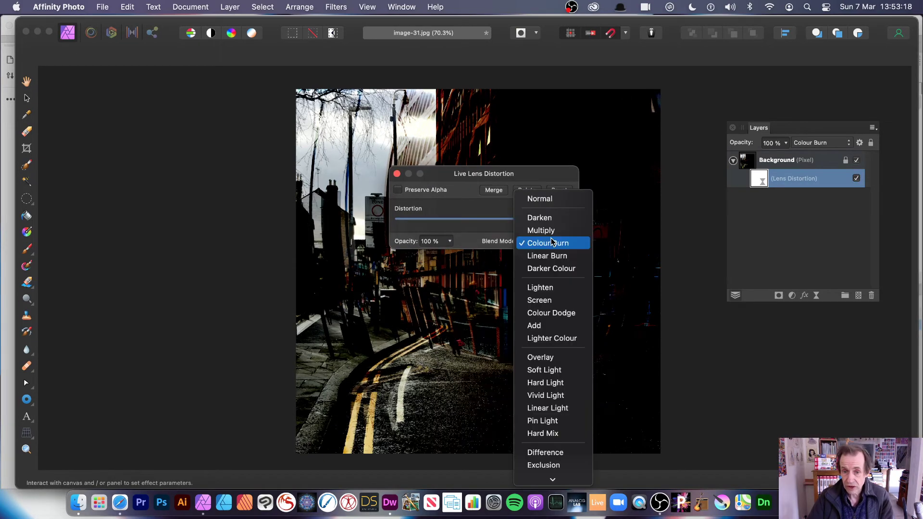
pyautogui.click(557, 287)
pyautogui.moveTo(480, 173); pyautogui.dragTo(664, 181)
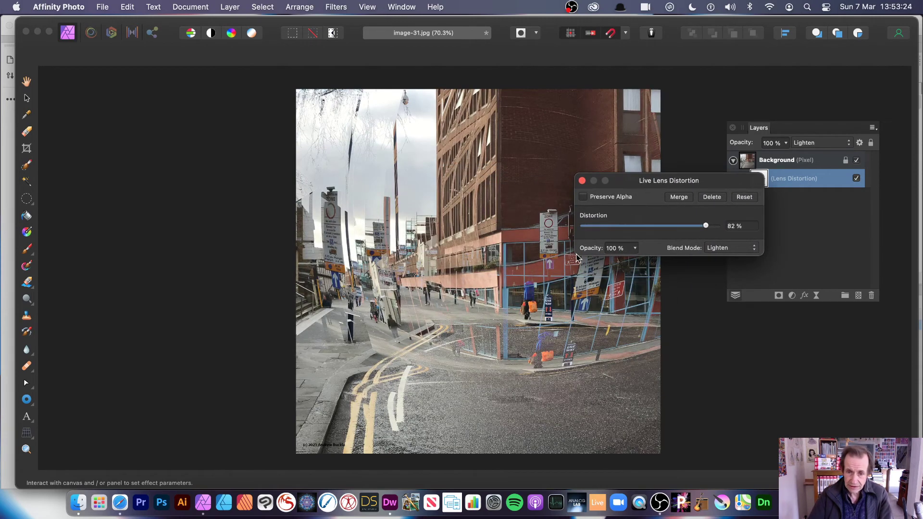
pyautogui.click(581, 181)
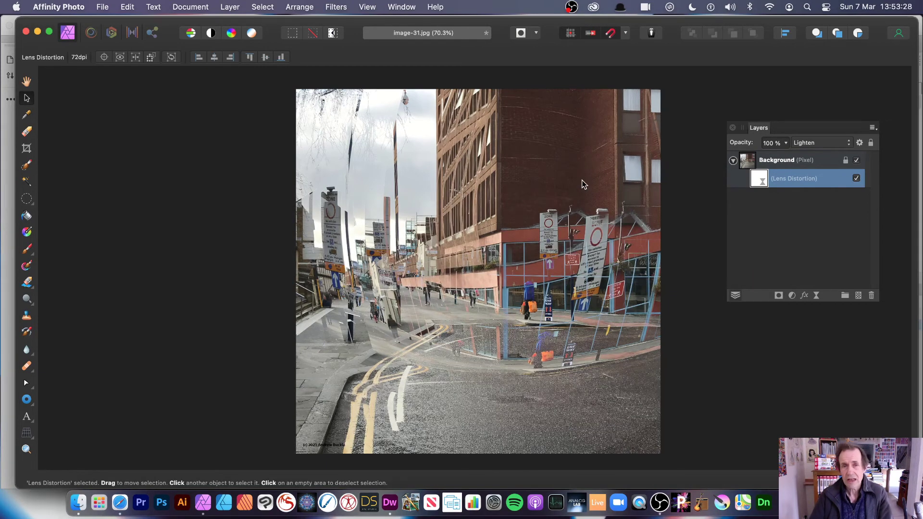